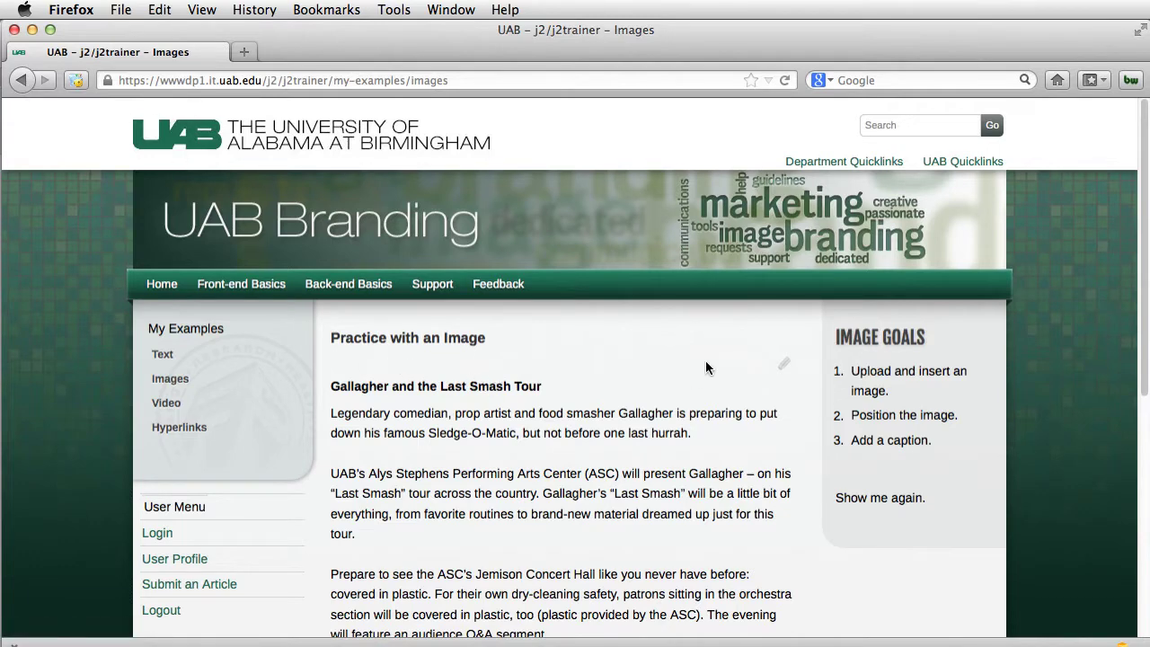
# Step: Open the 'Practice with an Image' article for editing from the front end
pyautogui.click(787, 367)
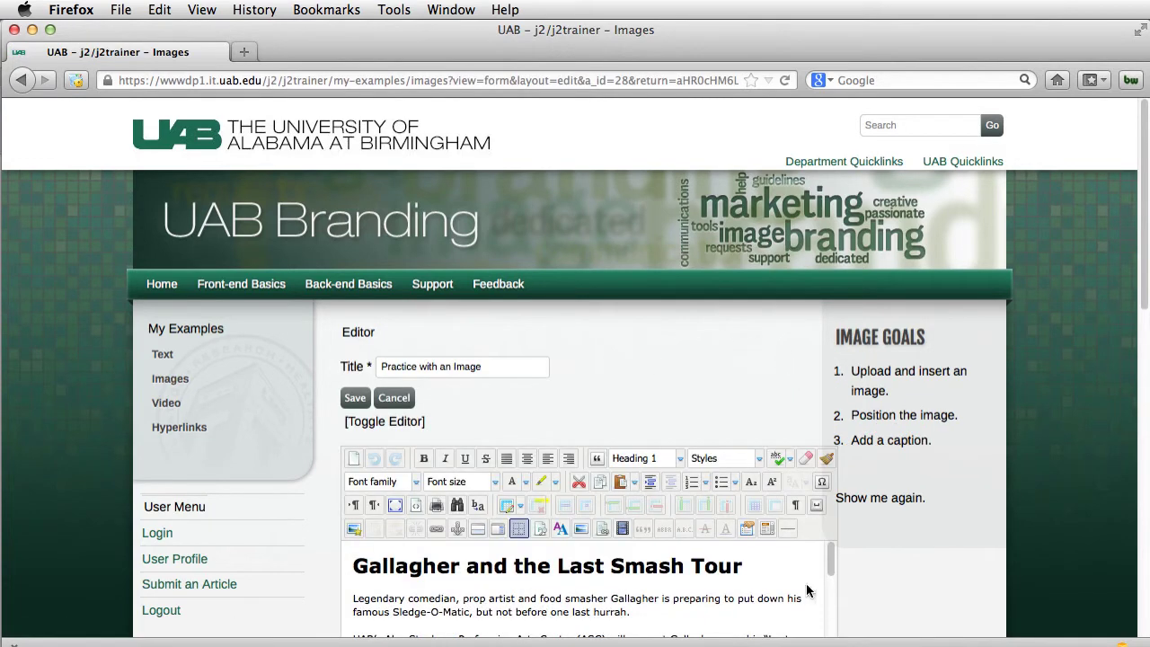
# Step: Open the JCE Image Manager on the Root folder and bring up its Upload dialog
pyautogui.scroll(-2, 738, 572)
pyautogui.scroll(2, 738, 571)
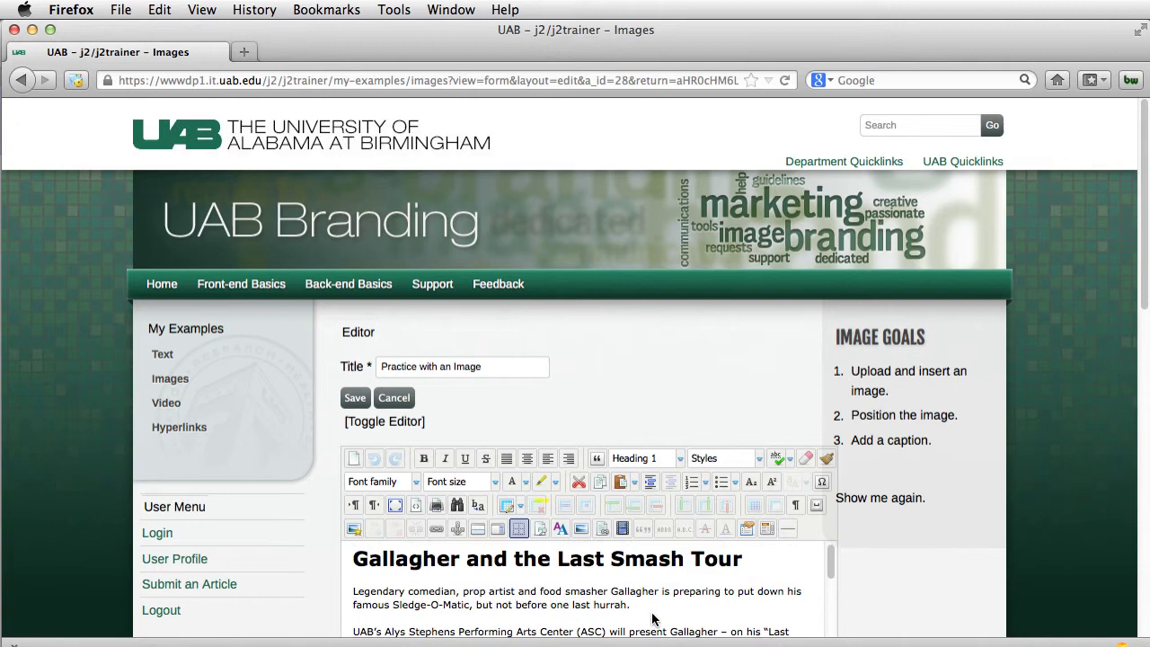
pyautogui.click(354, 536)
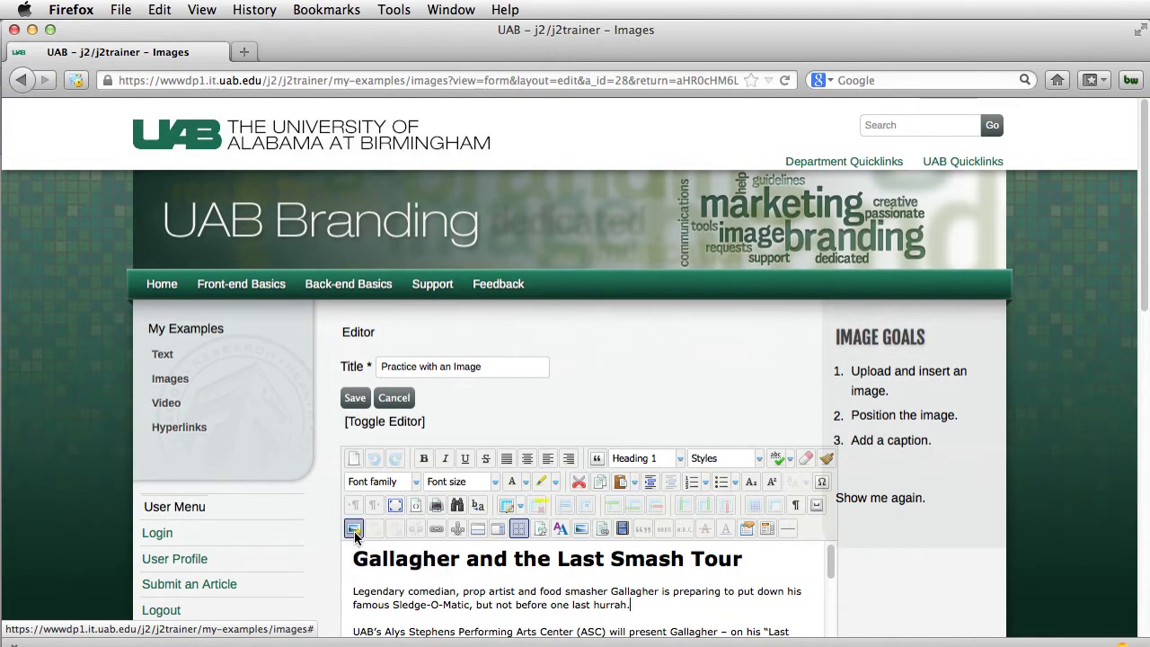
pyautogui.click(354, 535)
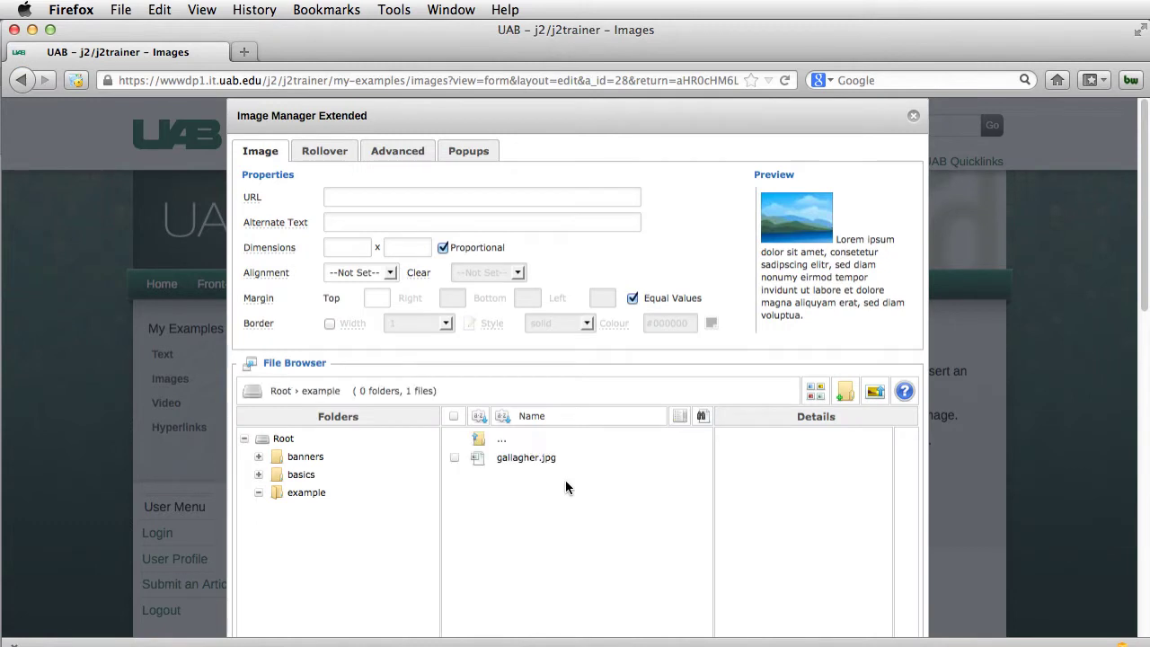
pyautogui.click(273, 444)
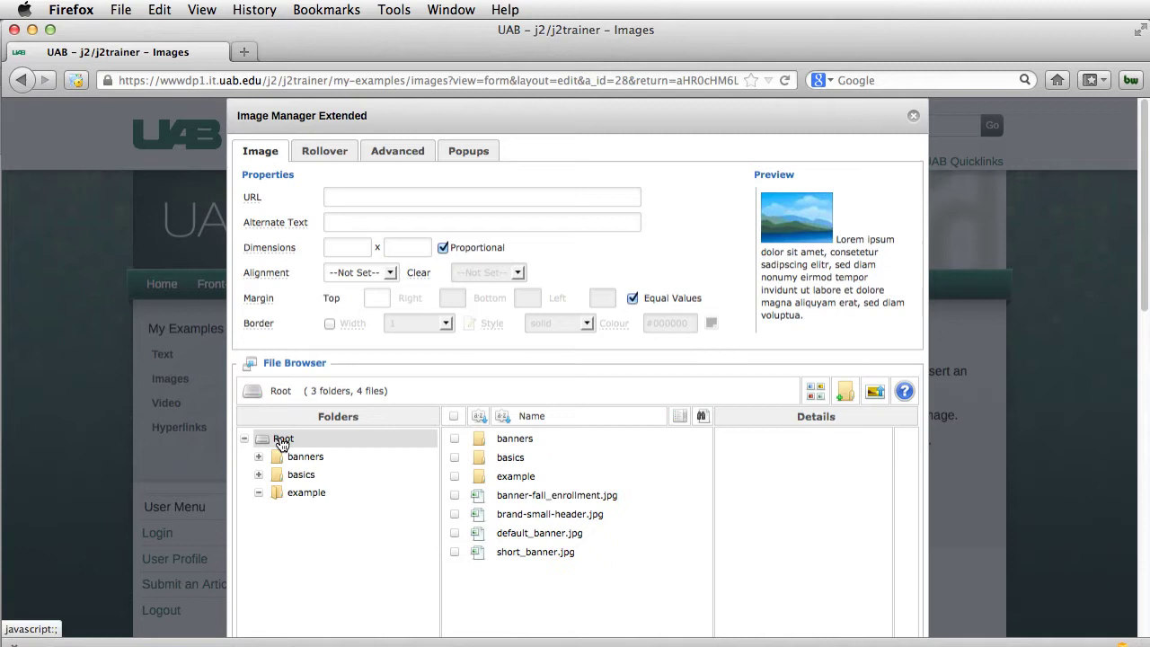
pyautogui.click(281, 444)
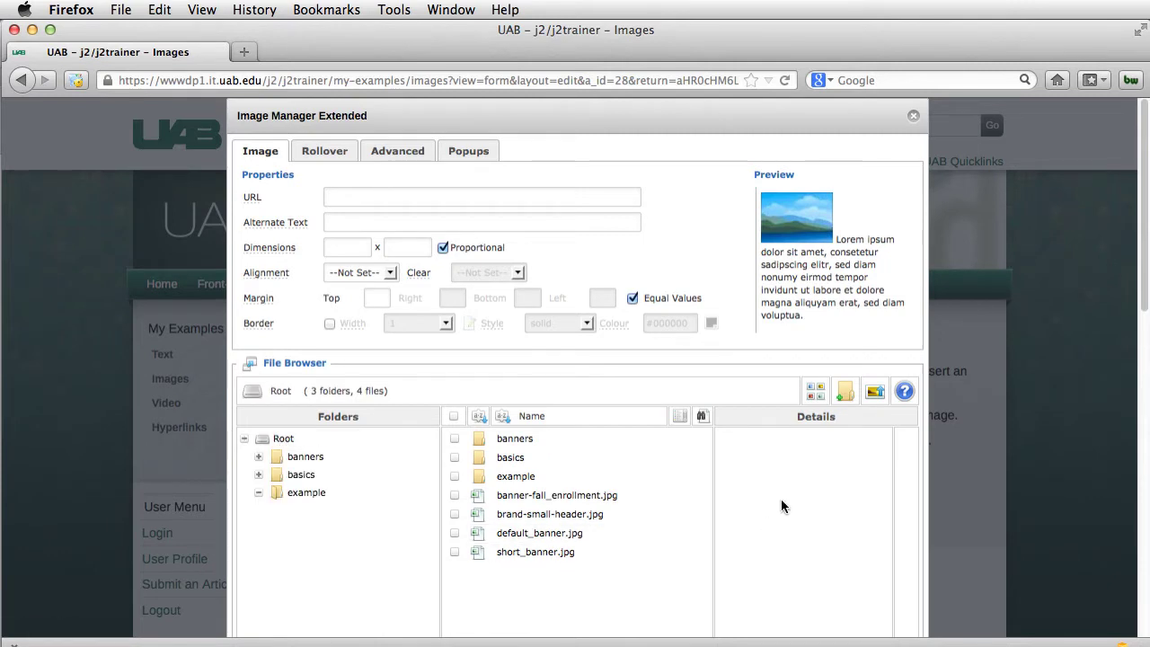
pyautogui.click(876, 396)
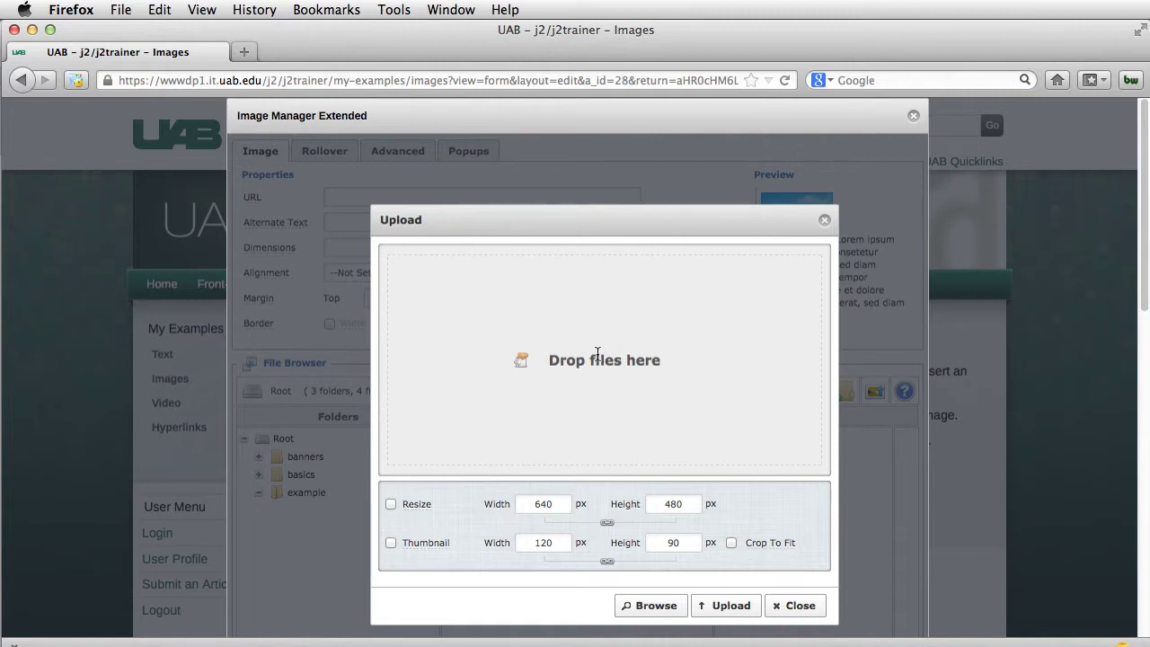
# Step: Queue gallagher.jpg from the Downloads folder in the upload dialog
pyautogui.click(665, 609)
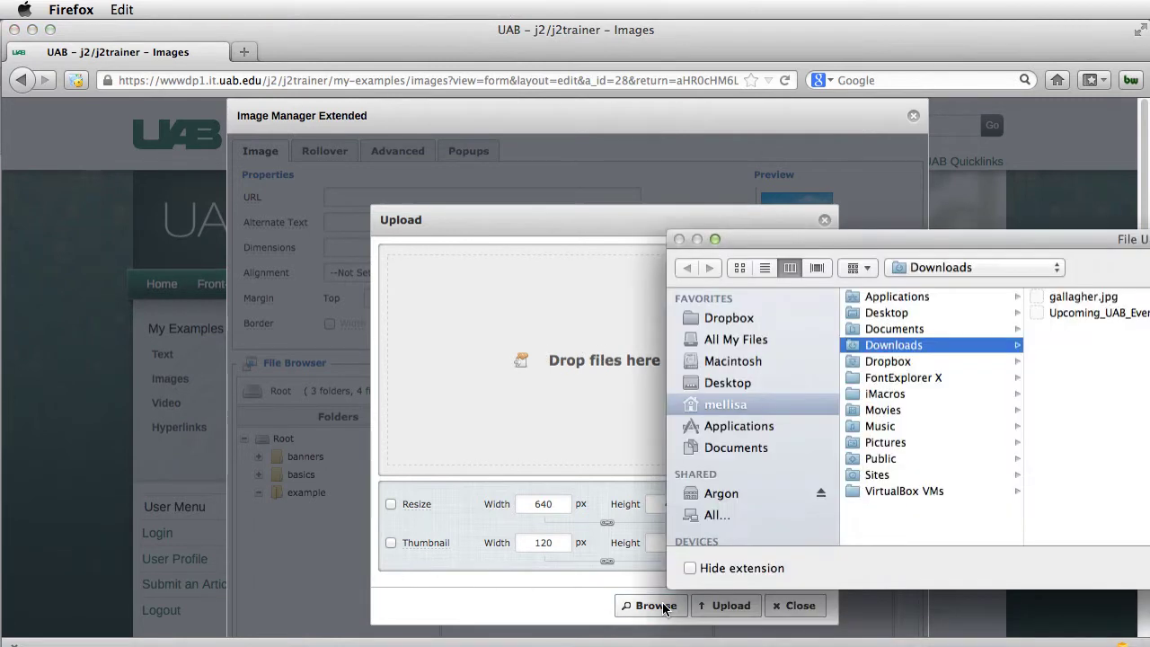
pyautogui.click(1050, 300)
pyautogui.moveTo(1018, 249); pyautogui.dragTo(526, 183)
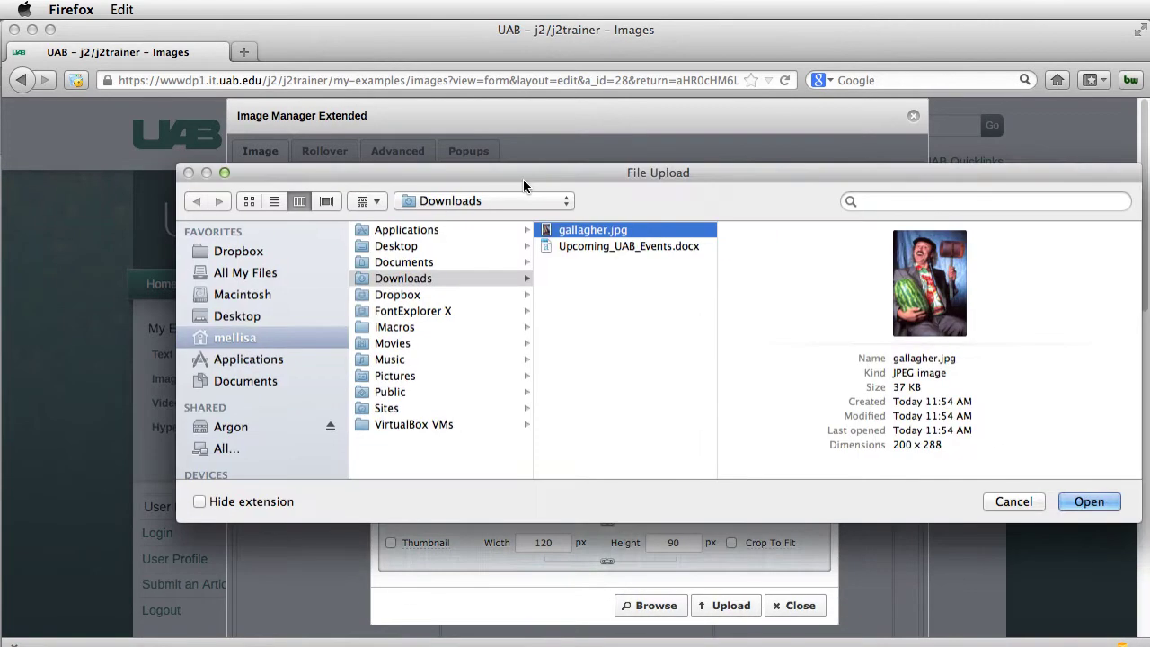
pyautogui.click(1089, 502)
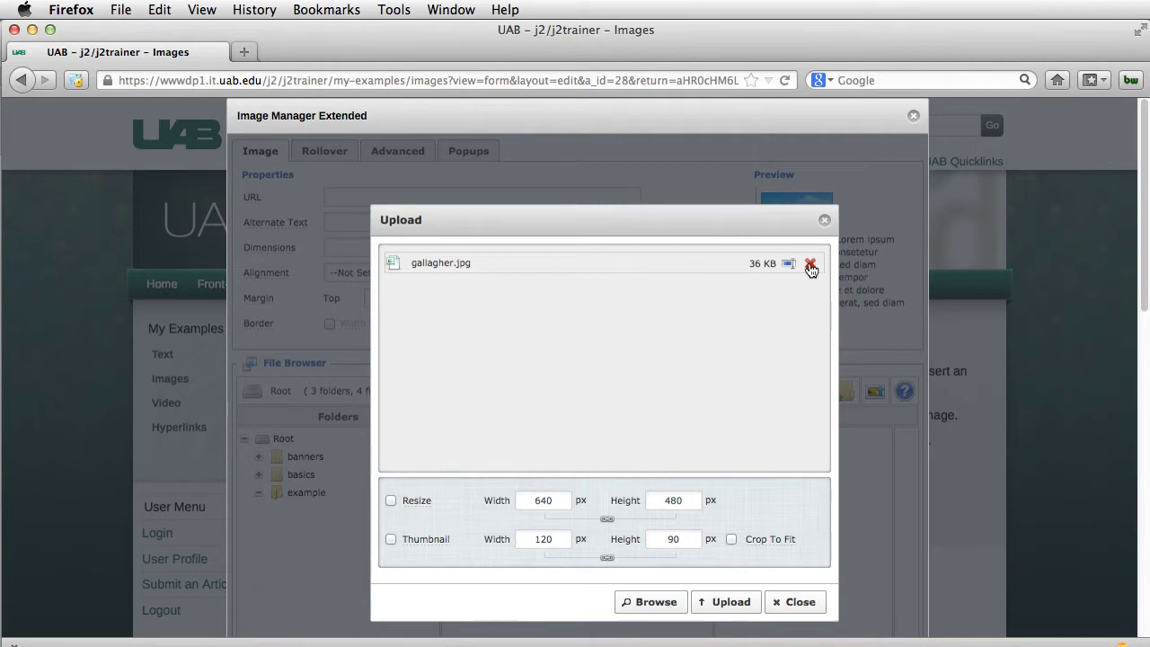
# Step: Upload gallagher.jpg, select it, and set its alternate text to 'Image of Gallagher'
pyautogui.click(728, 604)
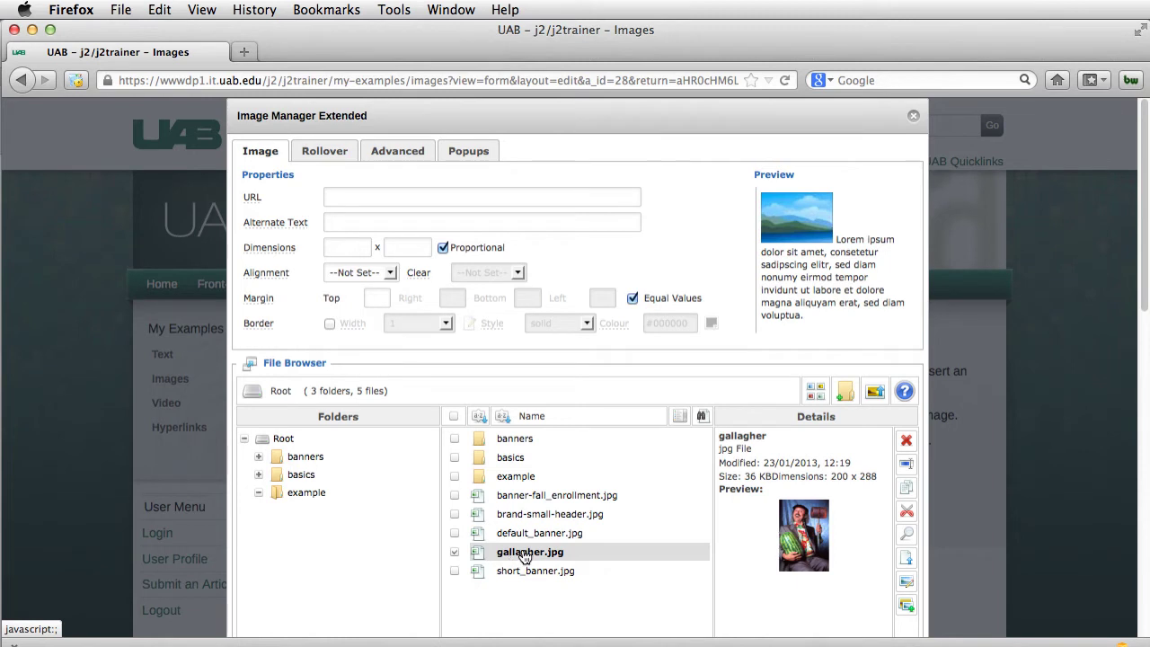
pyautogui.click(528, 555)
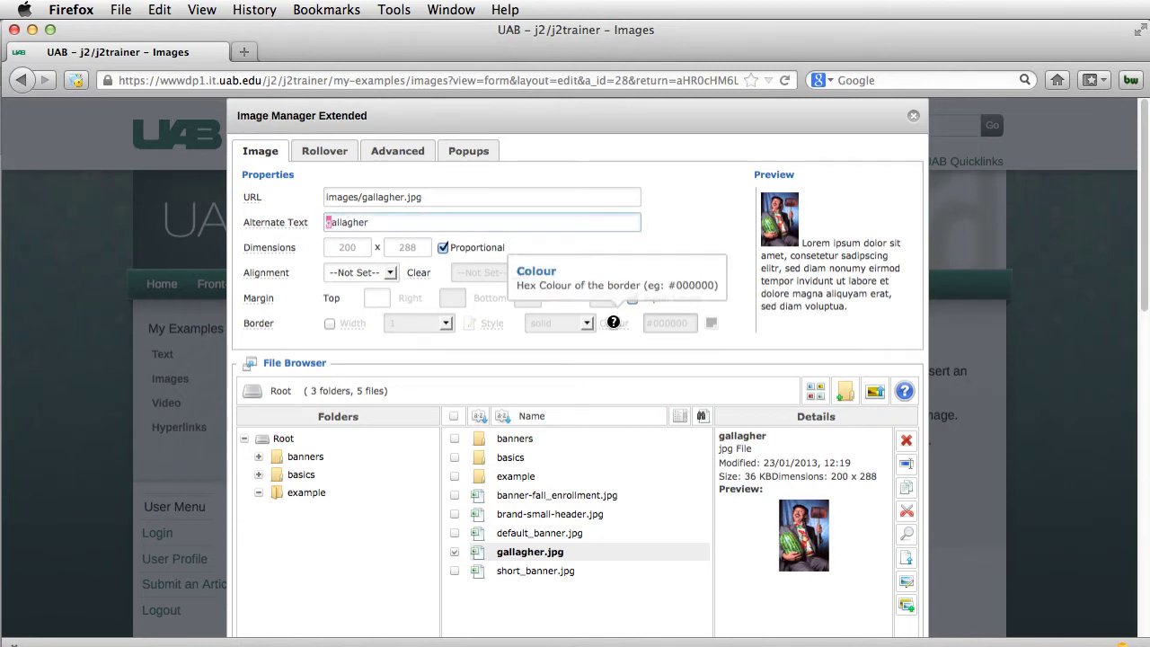
pyautogui.write('G')
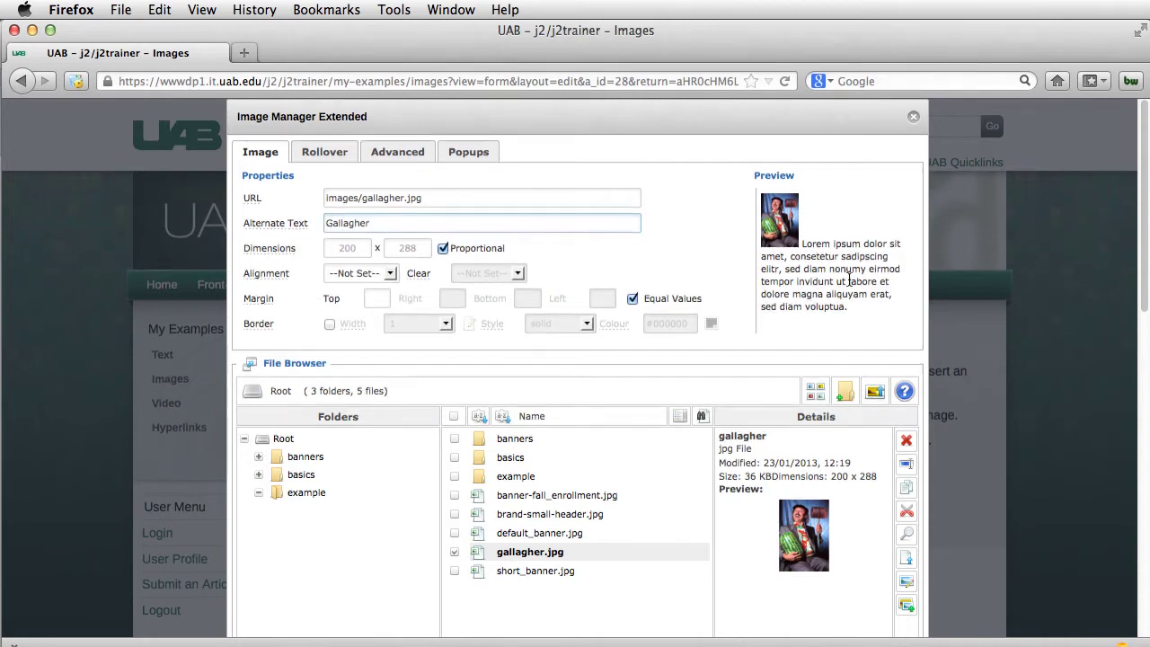
pyautogui.write('Image of')
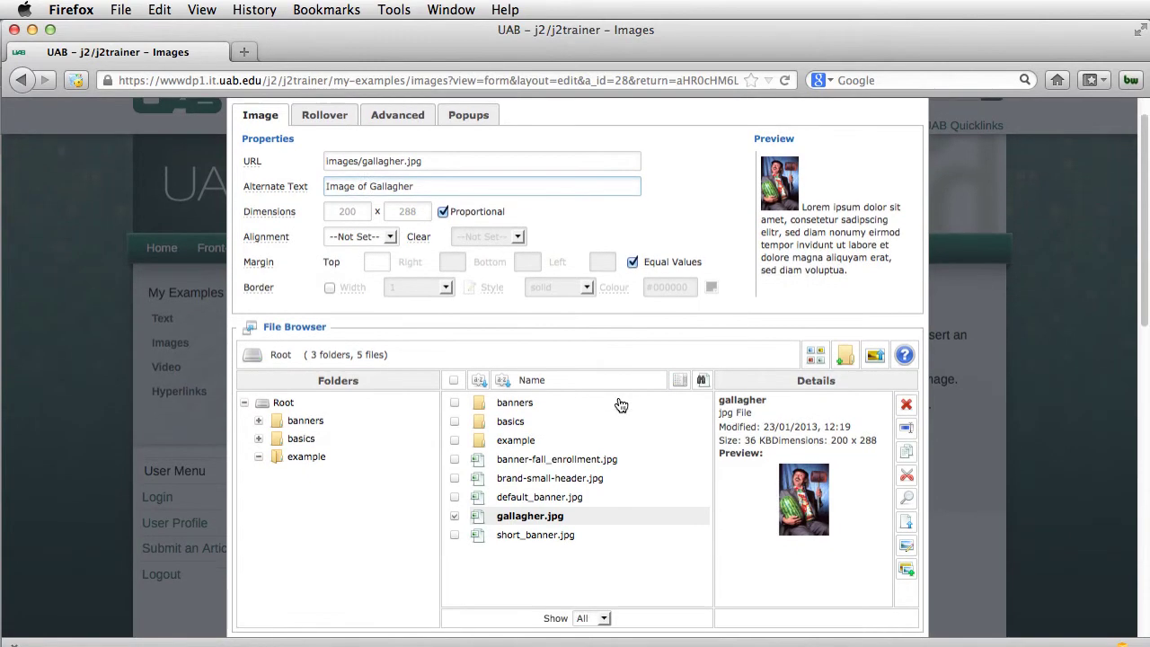
pyautogui.scroll(-5, 619, 400)
pyautogui.scroll(3, 626, 406)
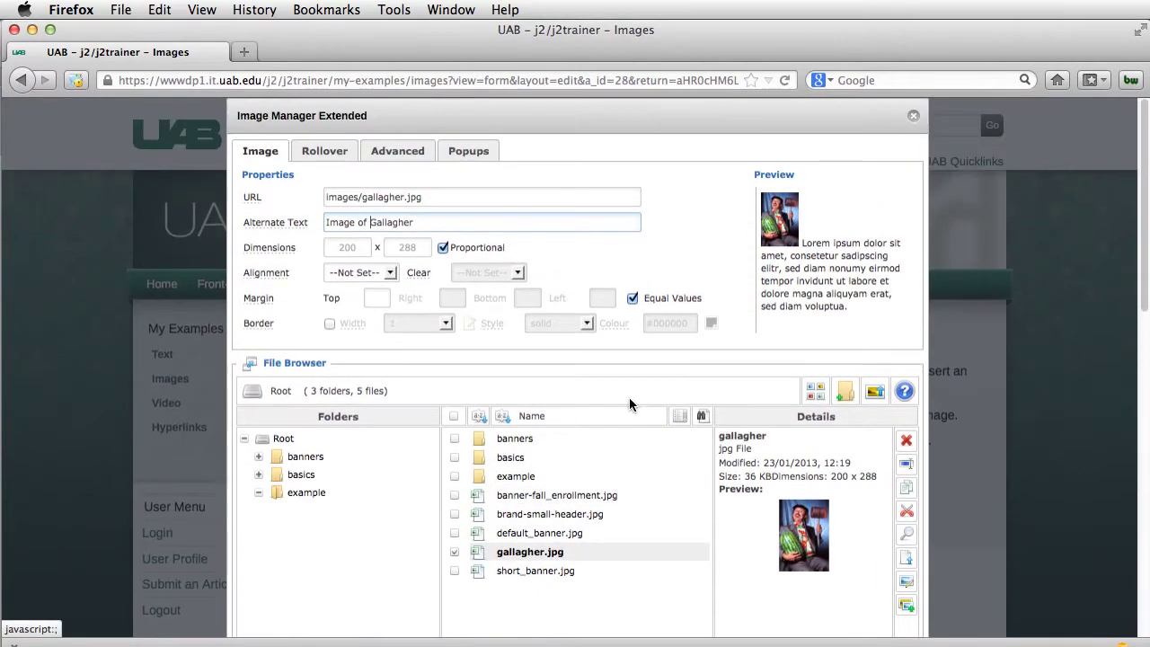
pyautogui.scroll(1, 629, 397)
pyautogui.scroll(-1, 636, 402)
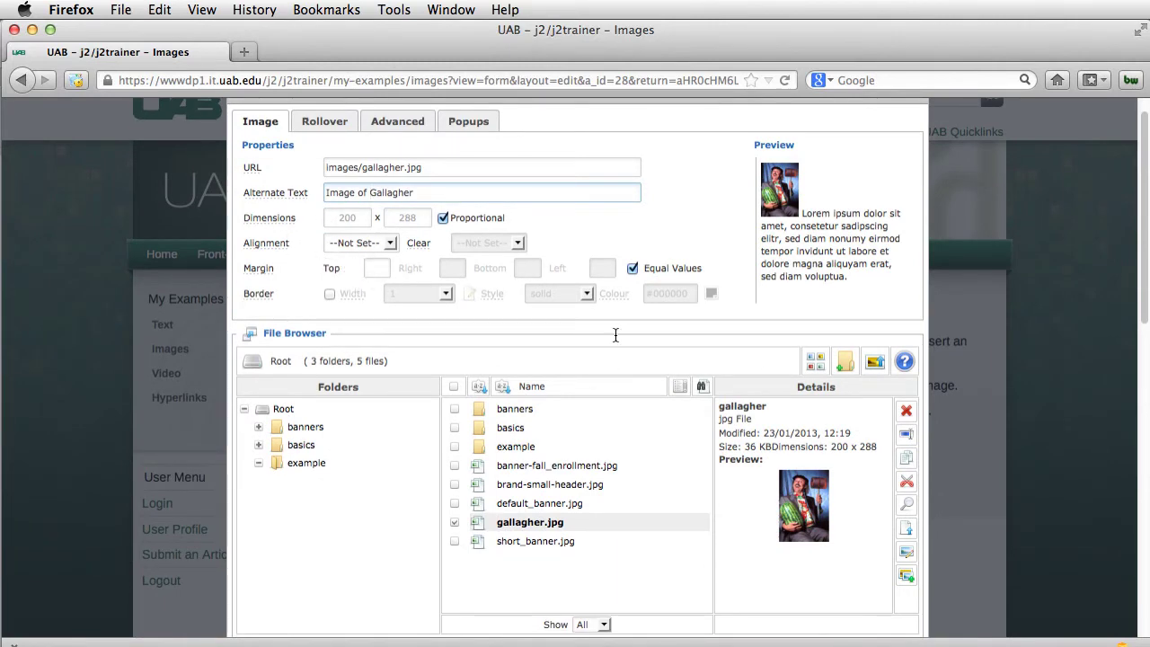
pyautogui.scroll(-7, 702, 385)
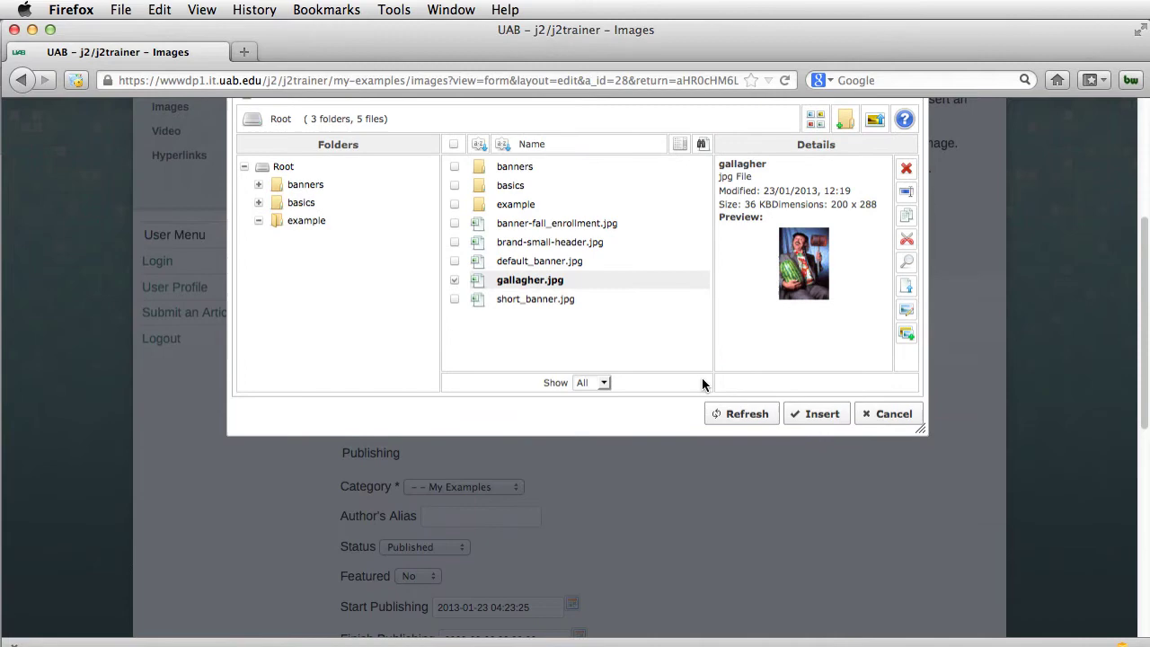
# Step: Insert the Gallagher photo, save the article, and check it below the first paragraph
pyautogui.click(818, 414)
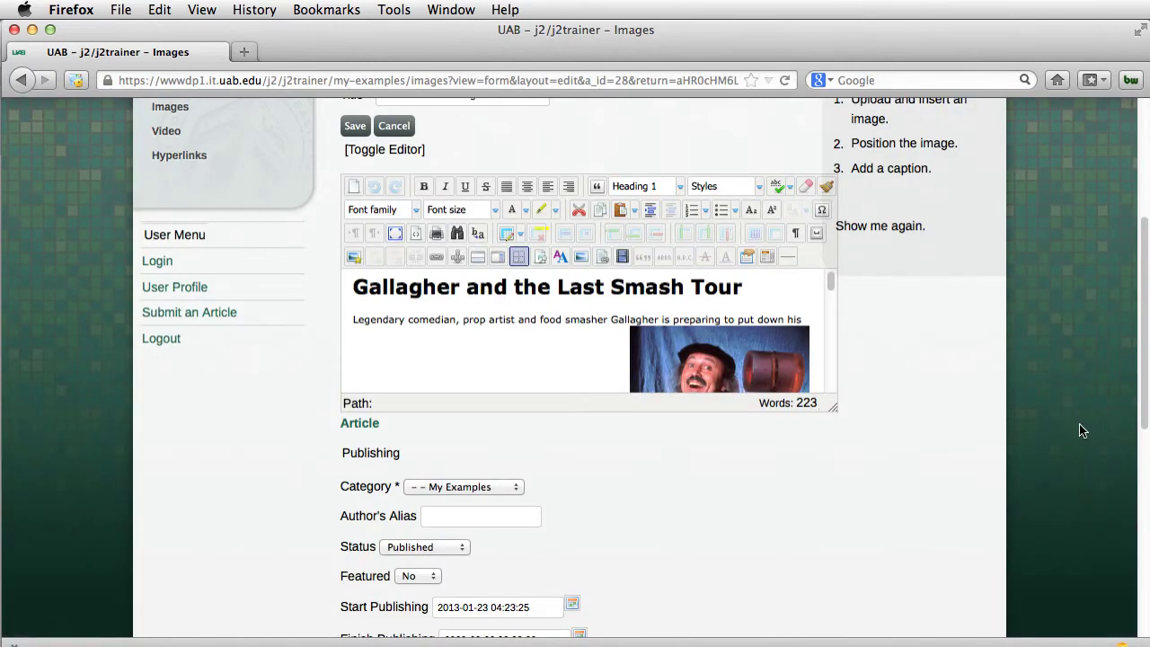
pyautogui.scroll(7, 774, 404)
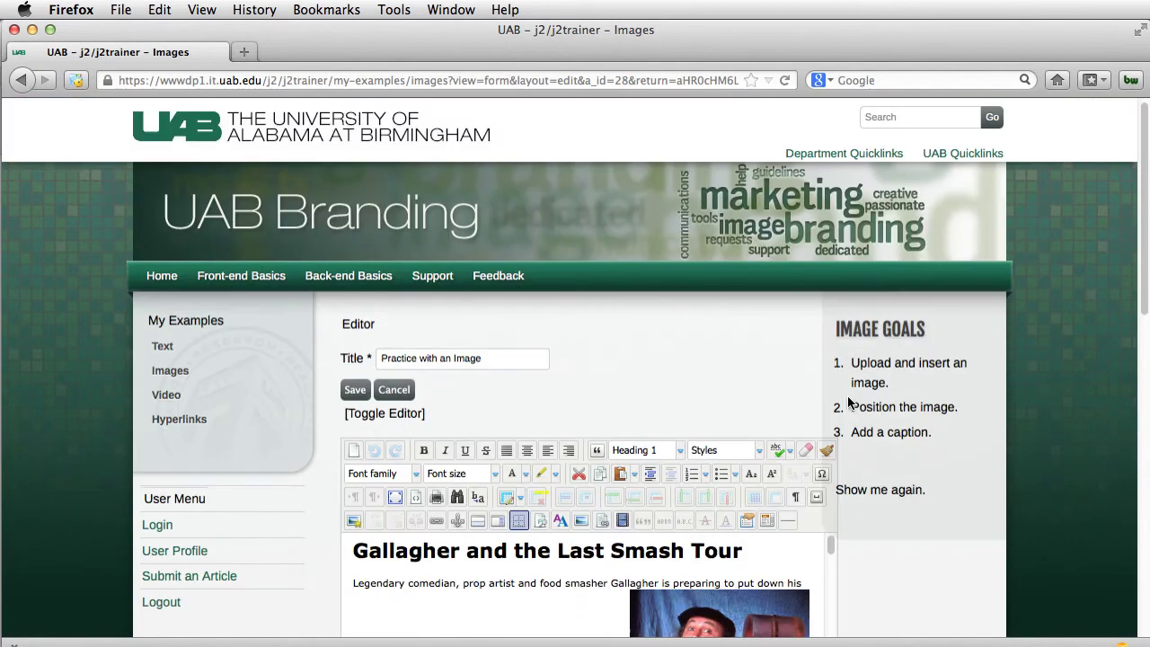
pyautogui.click(352, 396)
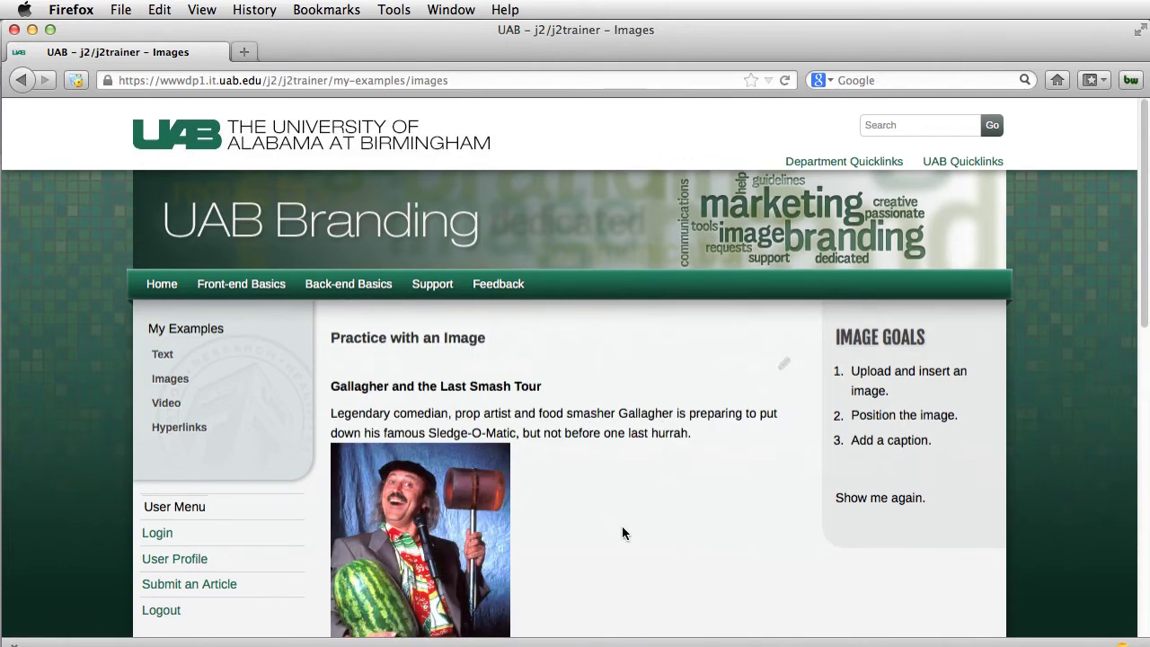
pyautogui.scroll(-5, 622, 531)
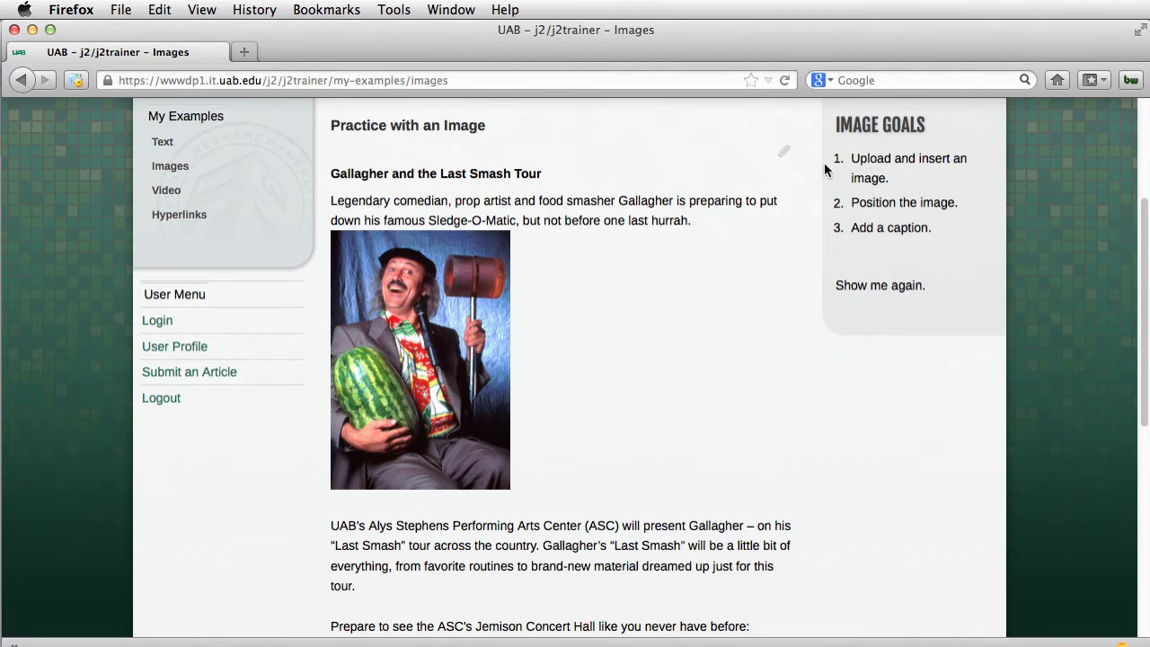
# Step: Reopen the article, select the Gallagher photo, and show its image properties
pyautogui.click(787, 158)
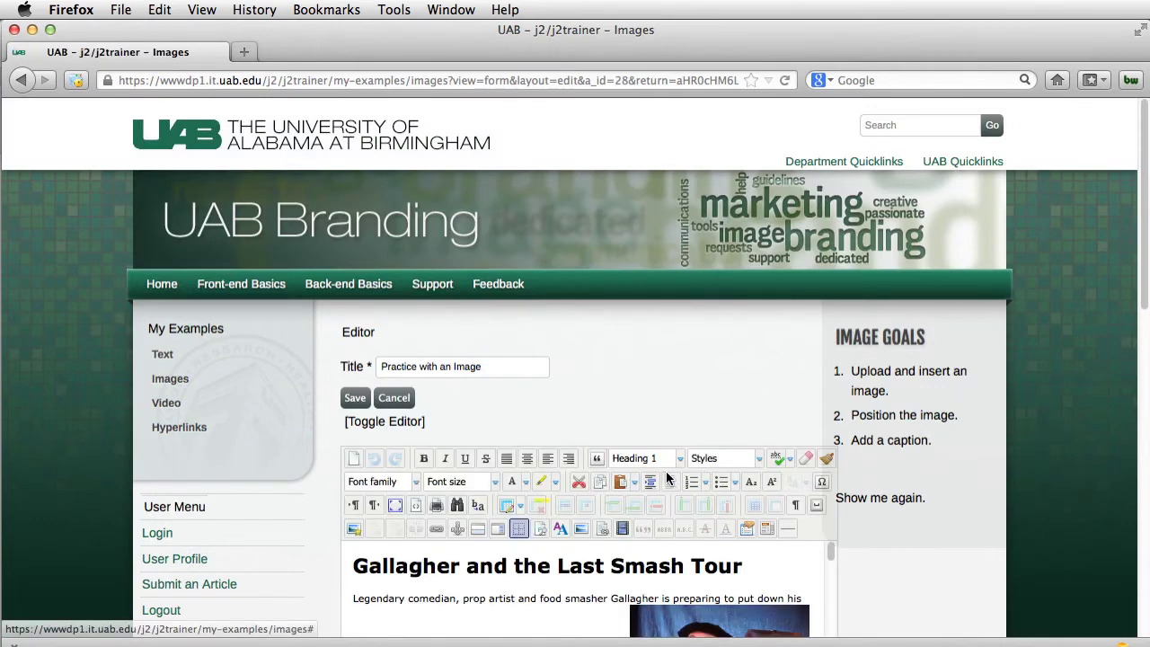
pyautogui.scroll(-4, 741, 344)
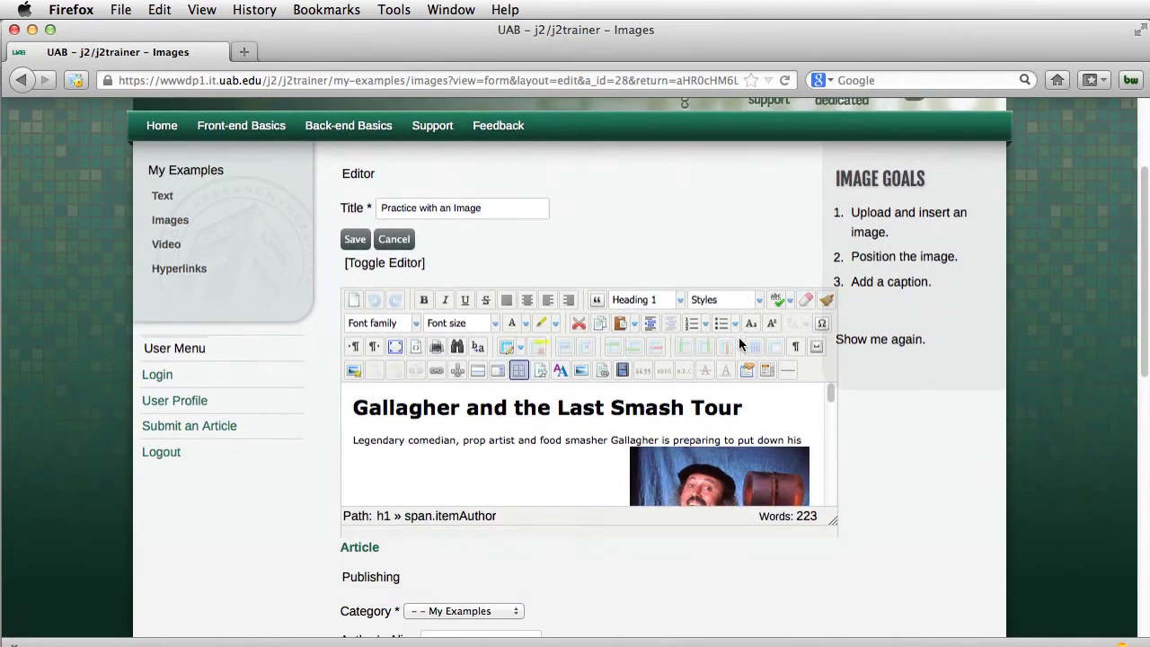
pyautogui.click(687, 478)
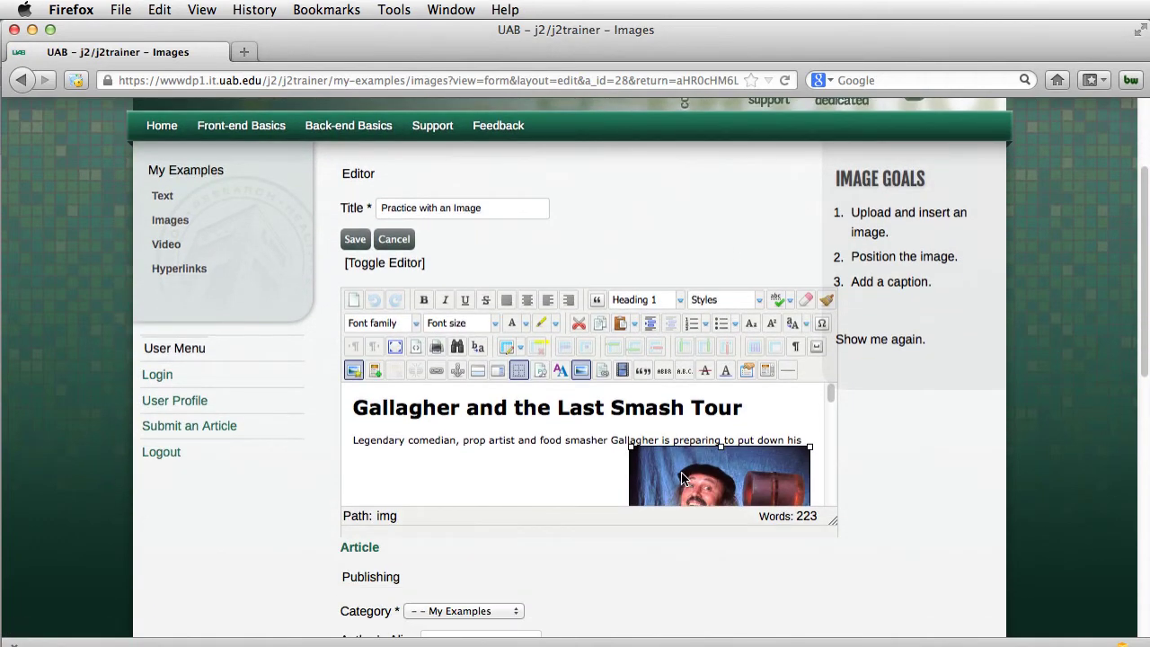
pyautogui.click(352, 372)
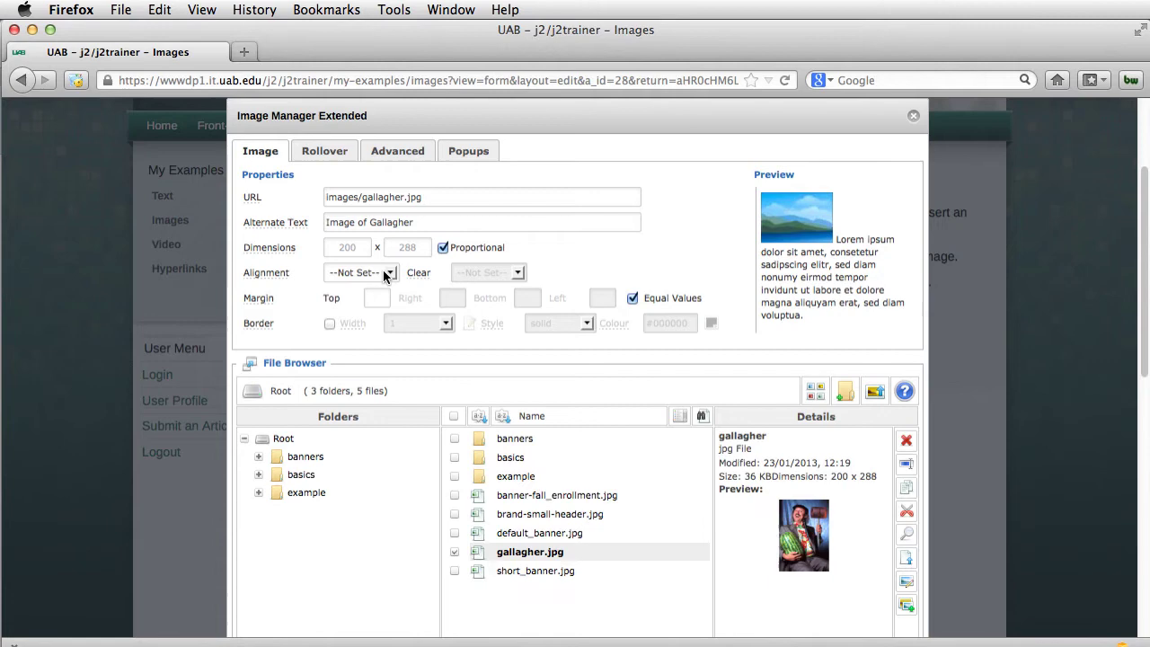
# Step: Align the Gallagher photo right with an equal 10-pixel margin on all sides
pyautogui.click(390, 273)
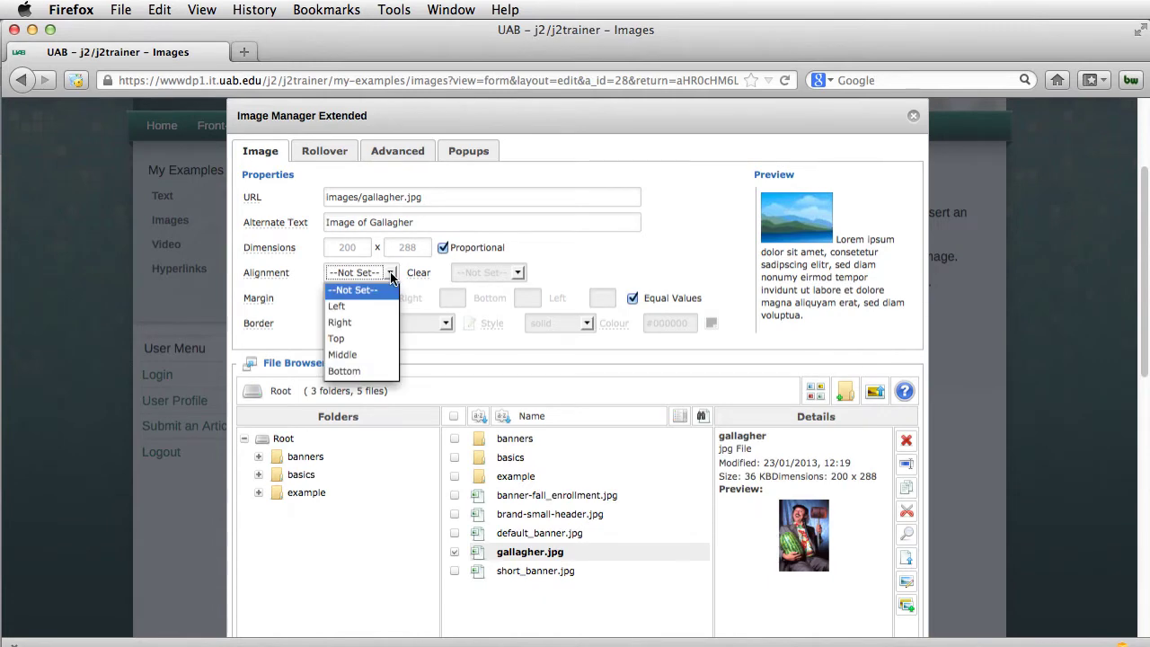
pyautogui.click(348, 323)
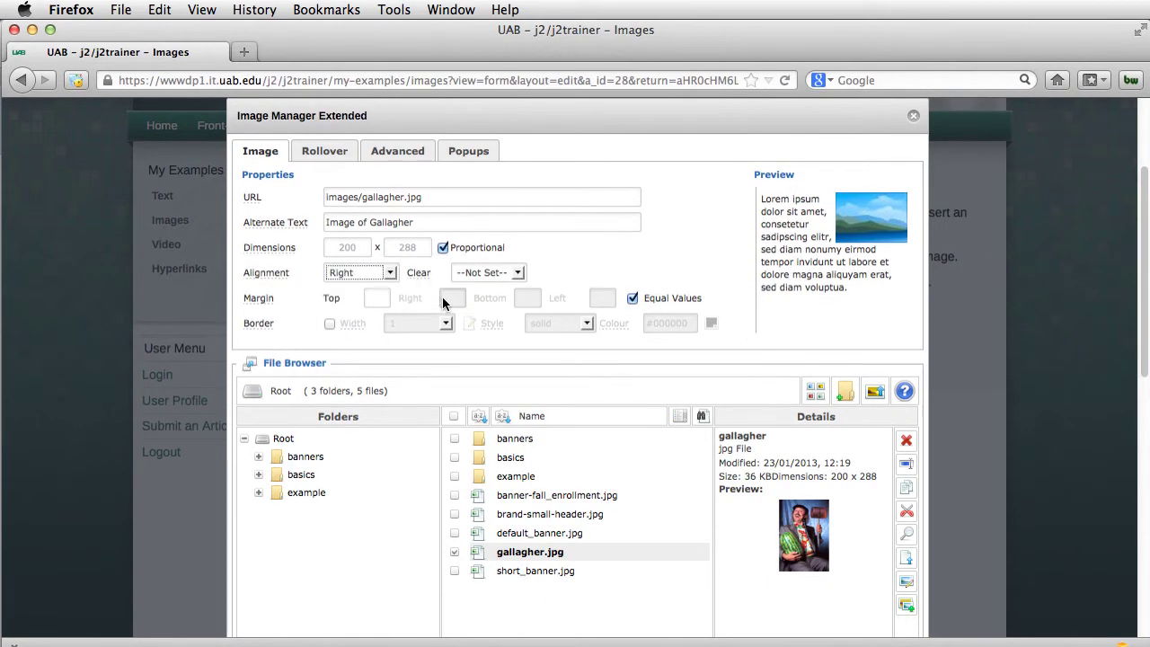
pyautogui.click(389, 299)
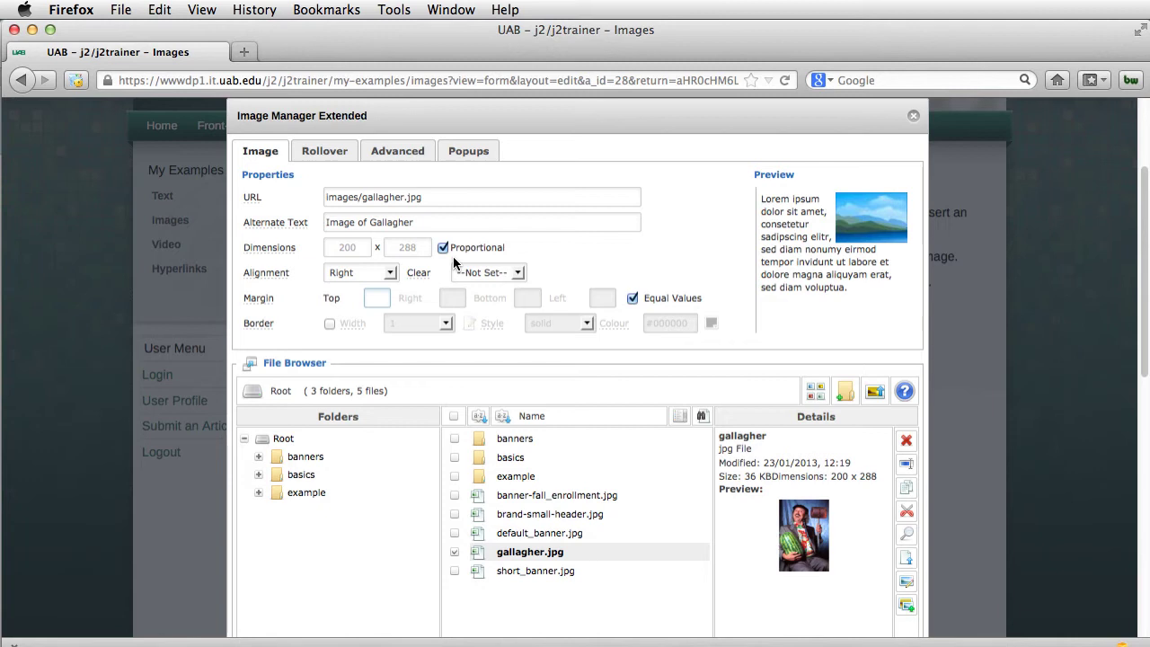
pyautogui.write('10')
pyautogui.press('Tab')
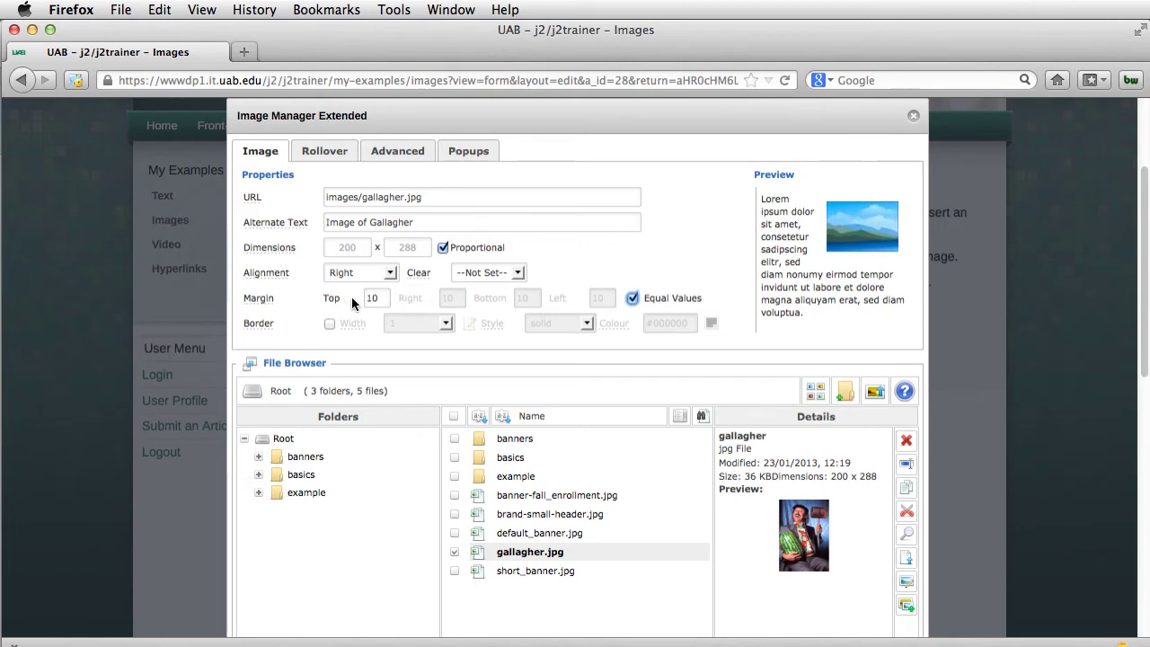
pyautogui.scroll(-3, 662, 270)
pyautogui.scroll(-1, 662, 290)
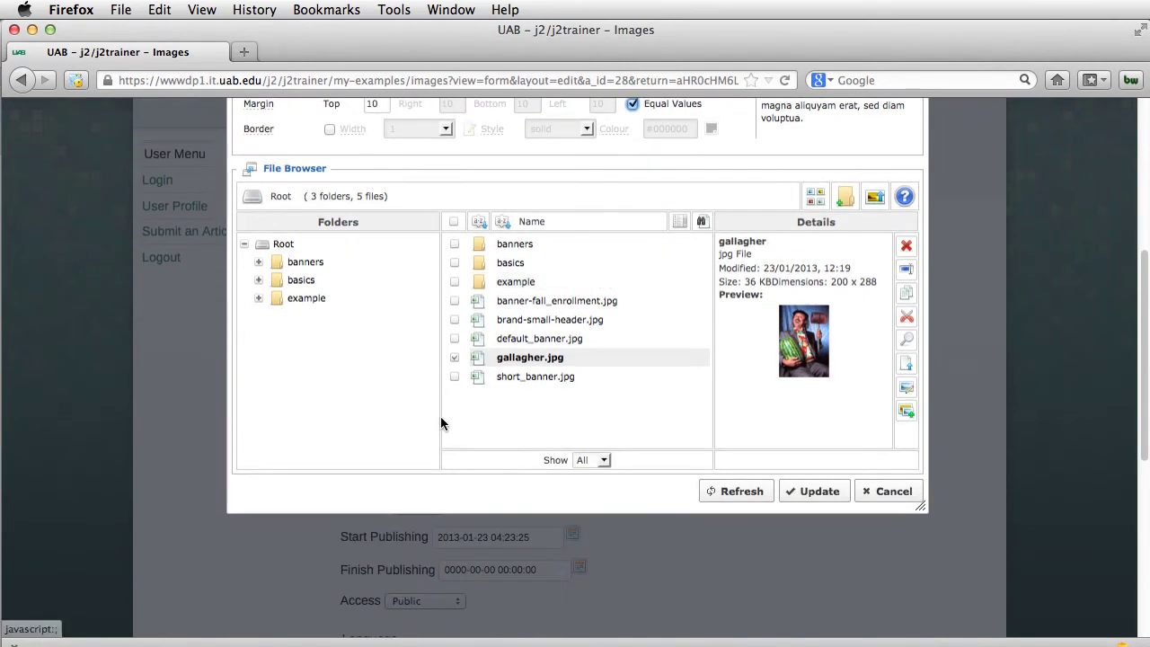
# Step: Insert the updated photo and check the text wrapping beside it in the editor
pyautogui.click(816, 491)
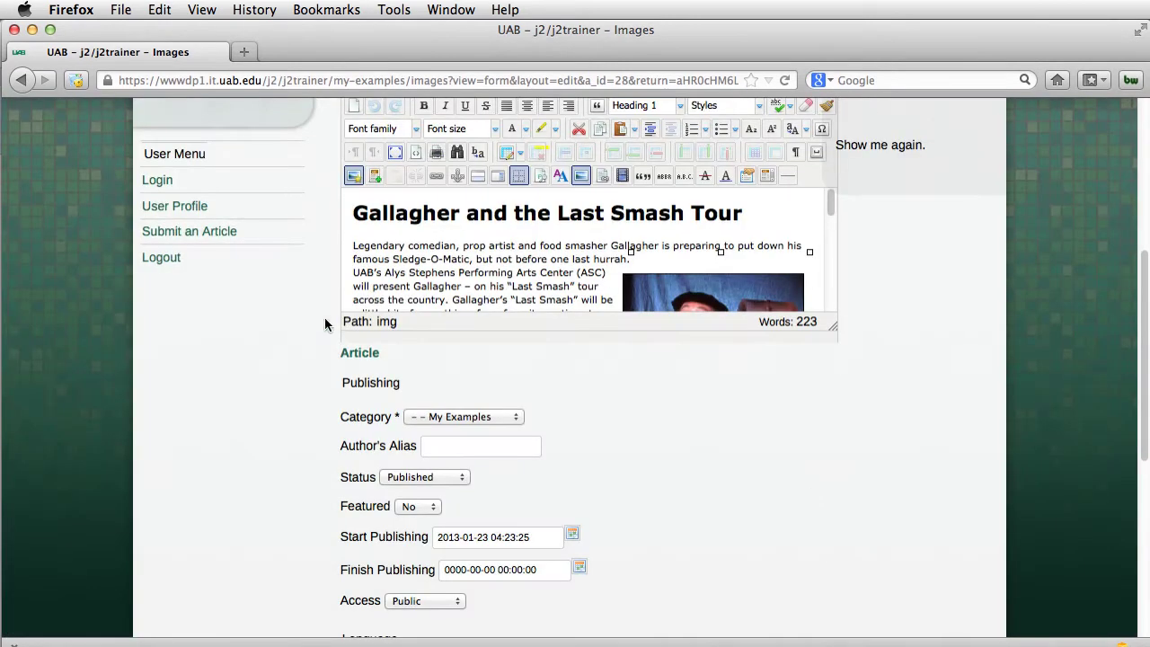
pyautogui.scroll(-2, 530, 254)
pyautogui.scroll(-2, 530, 254)
pyautogui.scroll(-2, 530, 254)
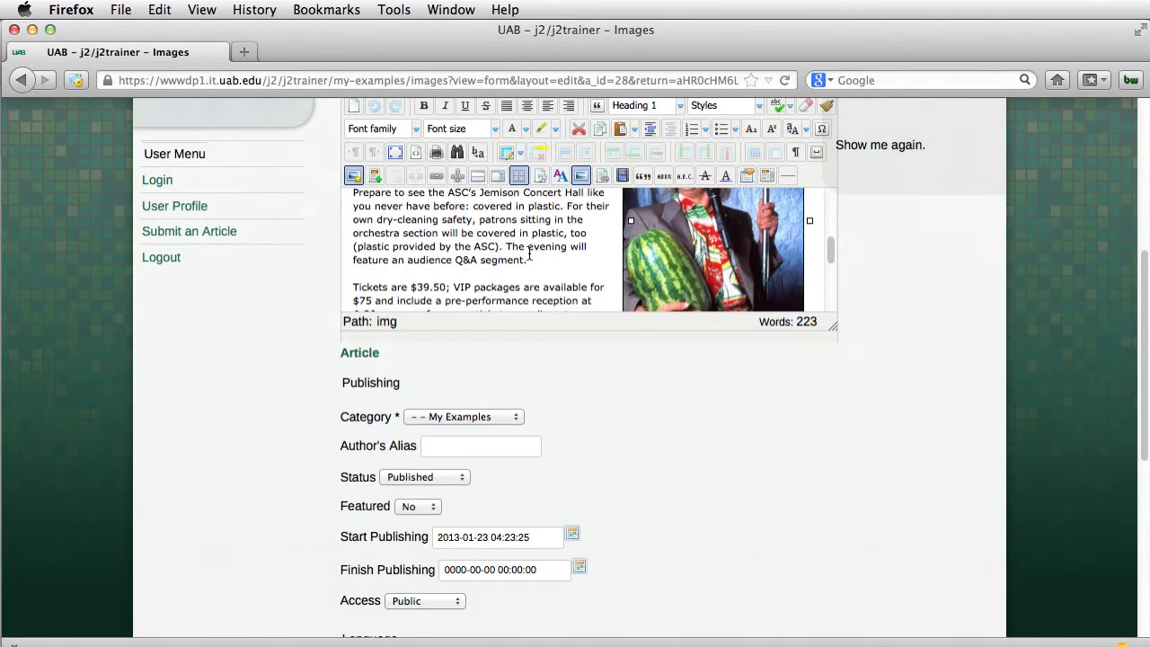
pyautogui.scroll(3, 871, 334)
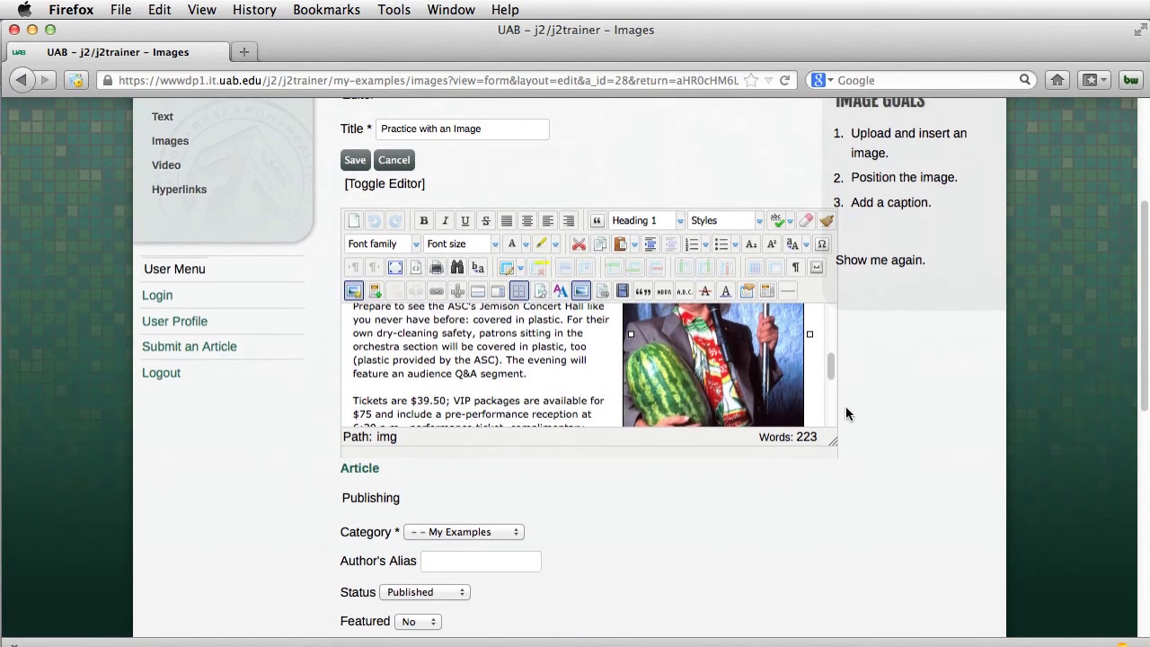
pyautogui.scroll(-3, 599, 352)
pyautogui.scroll(2, 599, 351)
pyautogui.scroll(2, 599, 351)
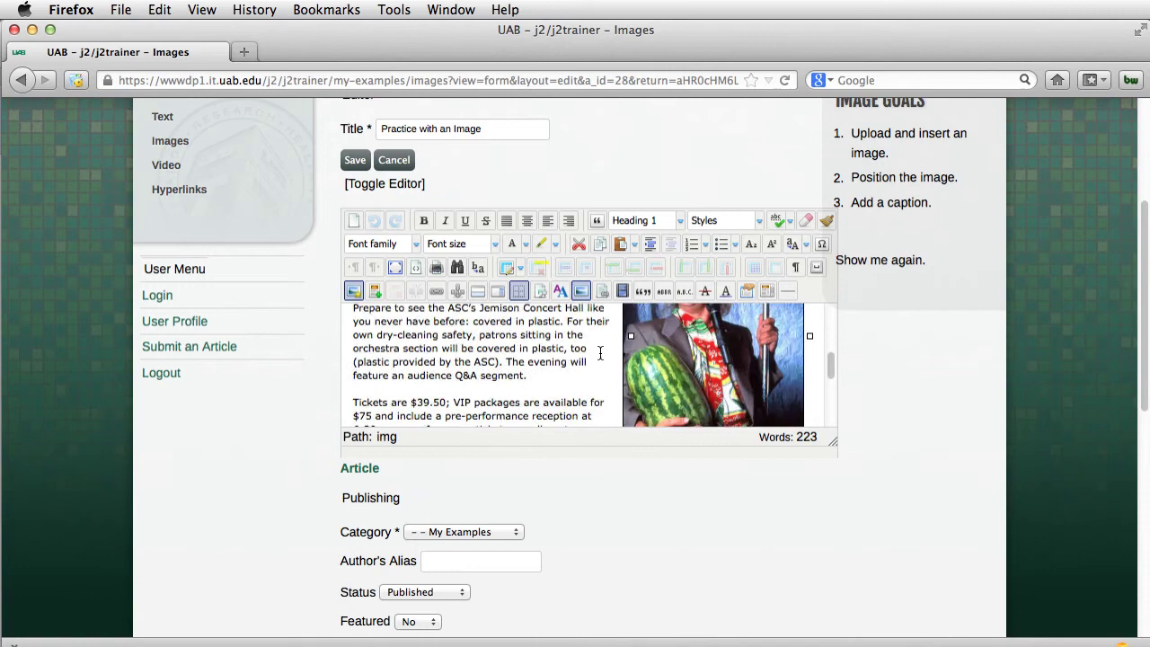
pyautogui.scroll(3, 599, 351)
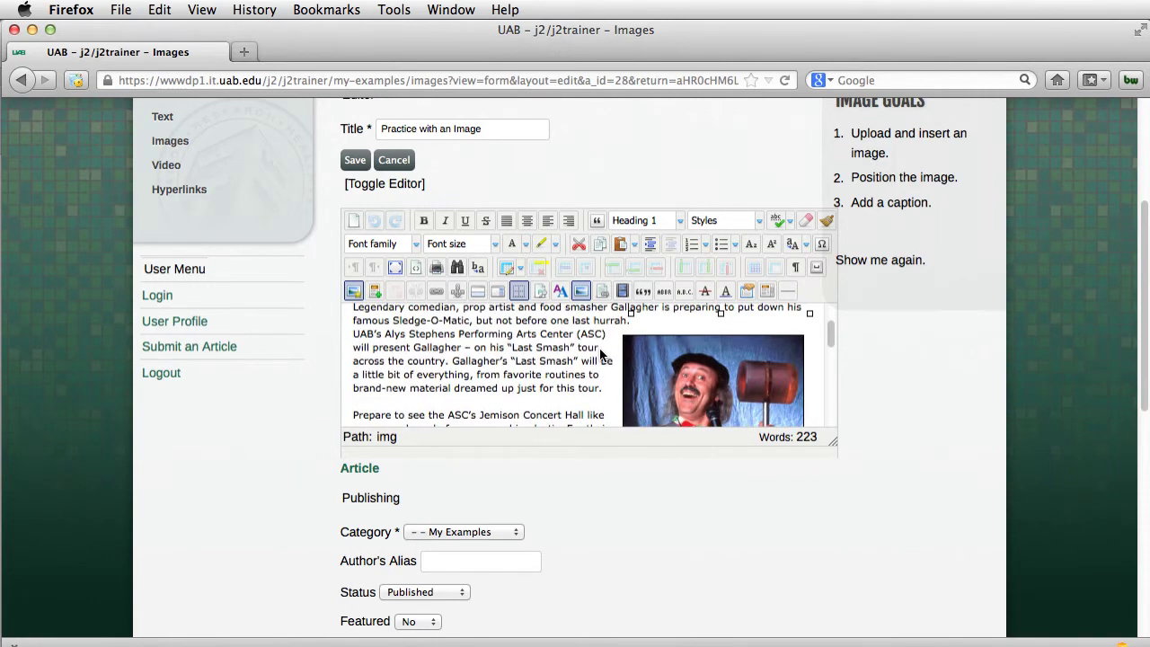
pyautogui.scroll(2, 601, 352)
pyautogui.scroll(-3, 601, 353)
pyautogui.scroll(-1, 602, 352)
pyautogui.scroll(-2, 603, 353)
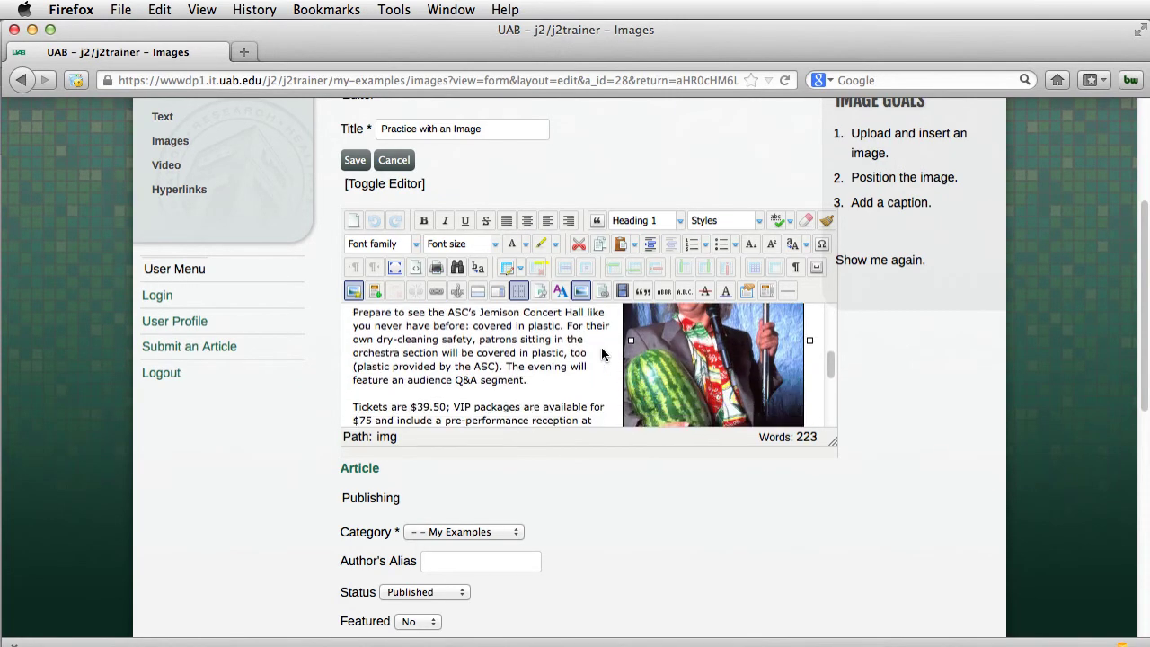
pyautogui.scroll(-1, 523, 329)
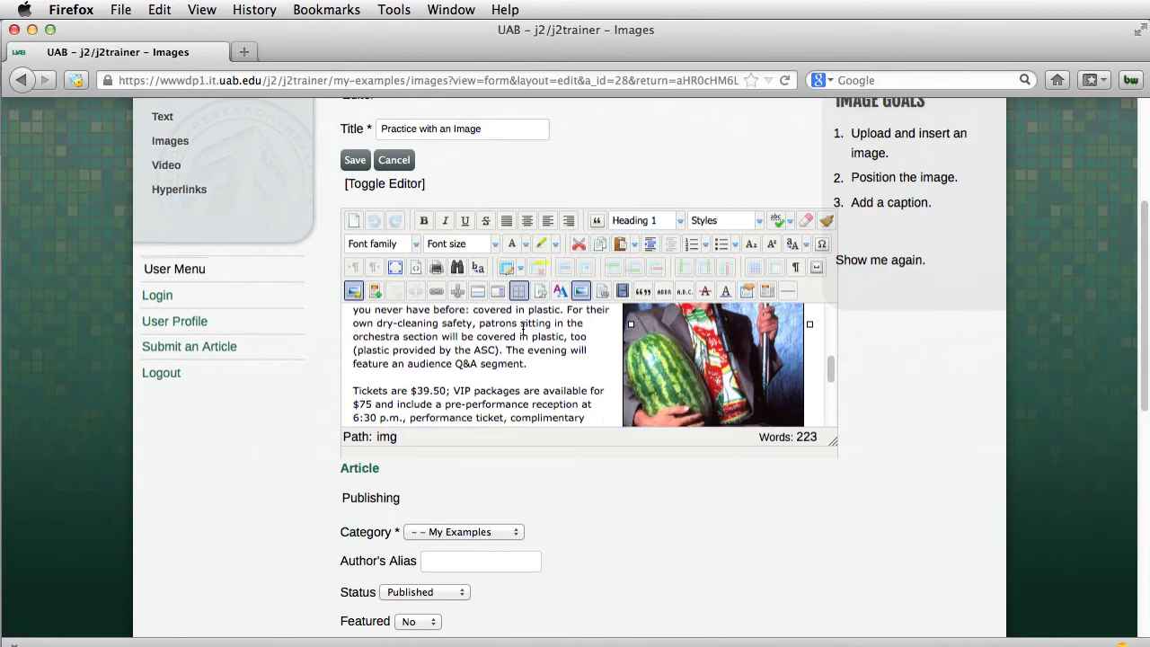
pyautogui.scroll(-3, 523, 329)
pyautogui.scroll(2, 597, 340)
# Step: Enlarge the editing area and drag the photo below the last paragraph
pyautogui.moveTo(672, 334)
pyautogui.mouseDown()
pyautogui.moveTo(401, 393)
pyautogui.moveTo(711, 476)
pyautogui.mouseUp()
pyautogui.moveTo(833, 447); pyautogui.dragTo(856, 576)
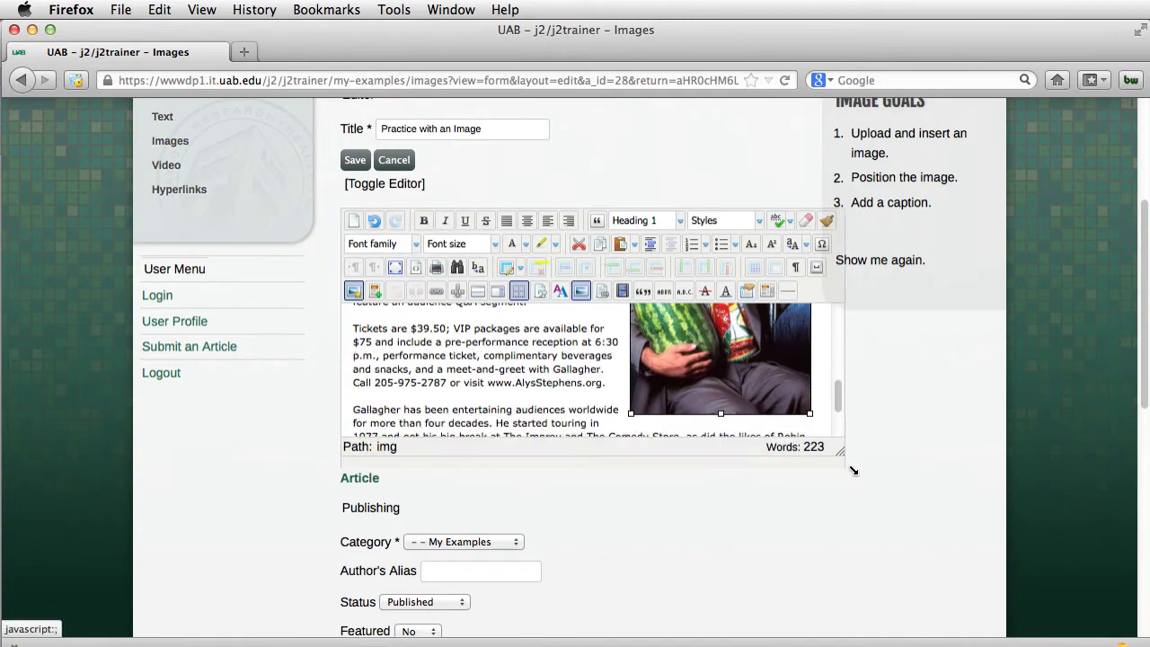
pyautogui.moveTo(697, 381)
pyautogui.mouseDown()
pyautogui.moveTo(693, 479)
pyautogui.moveTo(711, 303)
pyautogui.mouseUp()
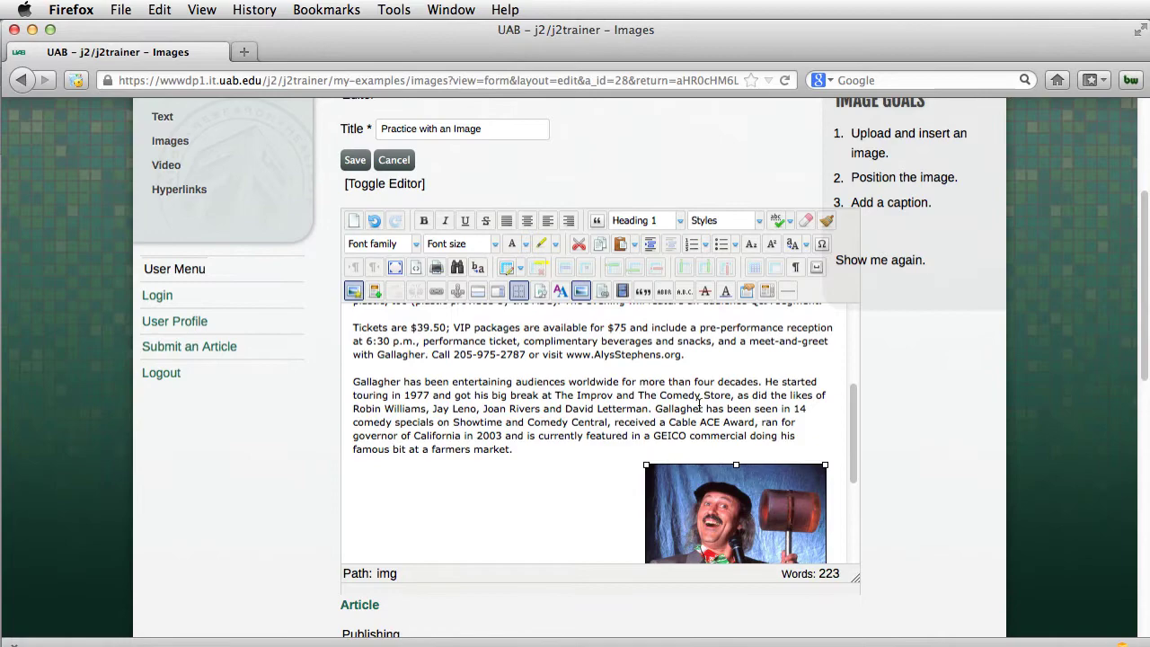
pyautogui.scroll(2, 716, 393)
pyautogui.scroll(-2, 715, 396)
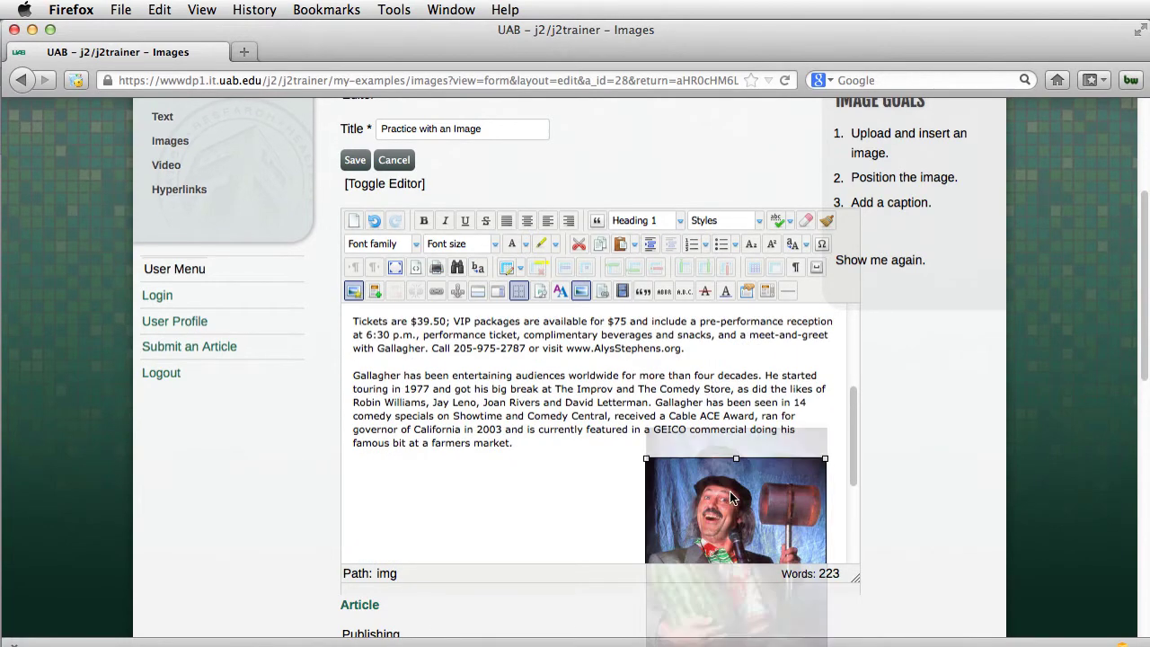
# Step: Drag the photo up beside the opening paragraph and select it
pyautogui.moveTo(730, 491); pyautogui.dragTo(699, 326)
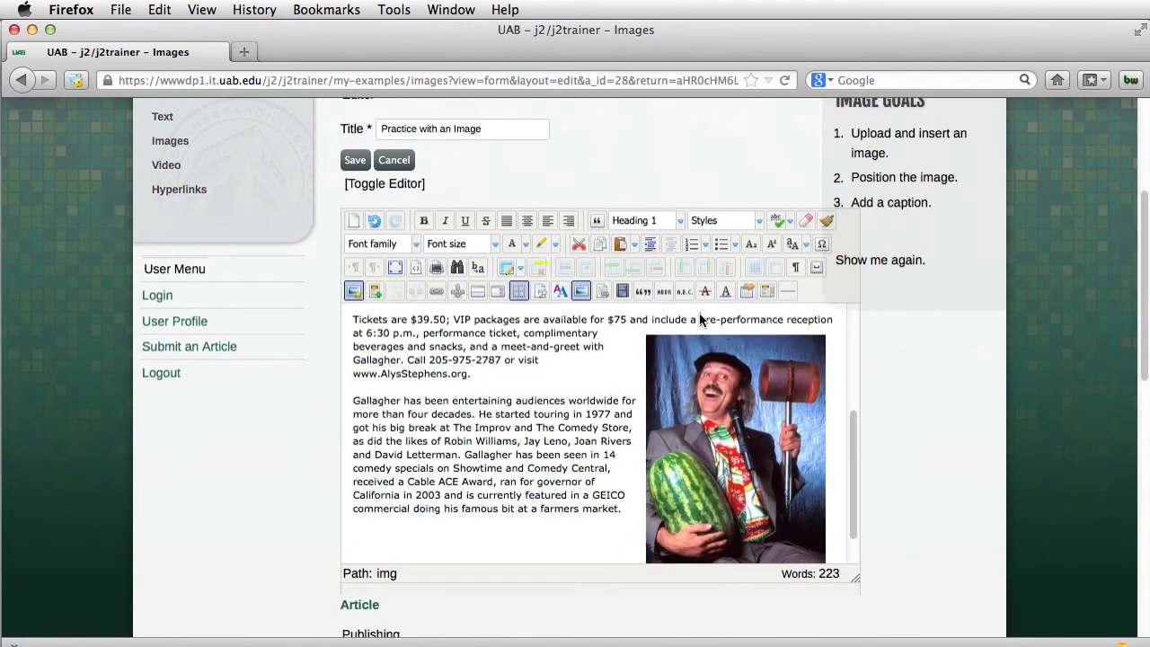
pyautogui.scroll(2, 697, 325)
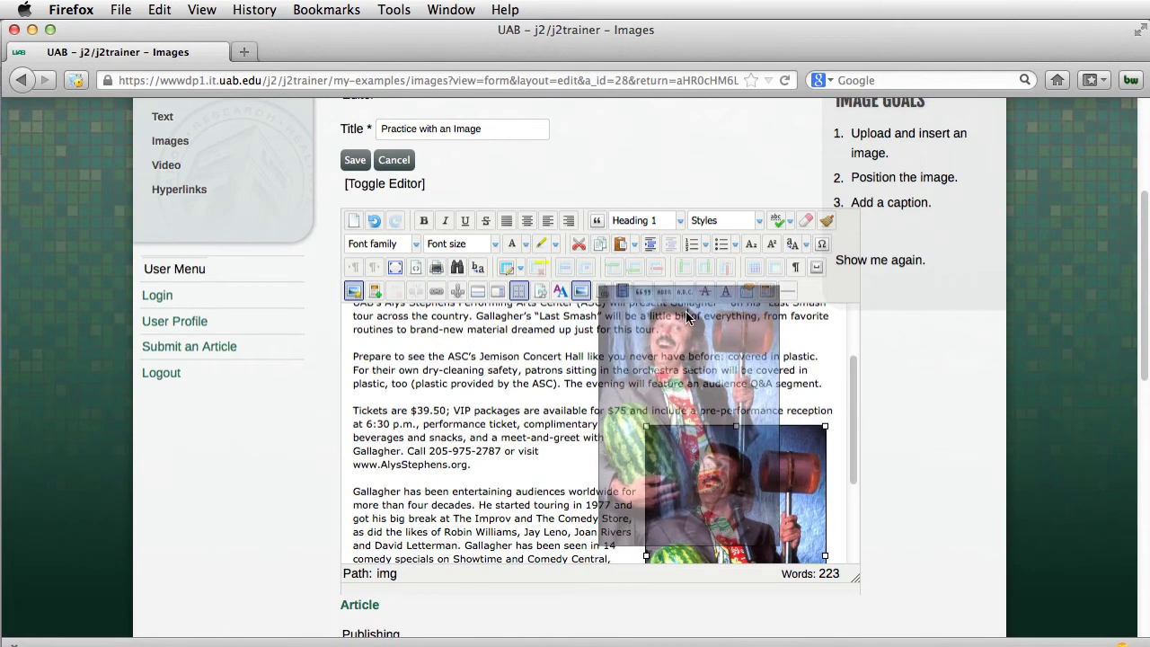
pyautogui.moveTo(731, 446); pyautogui.dragTo(685, 307)
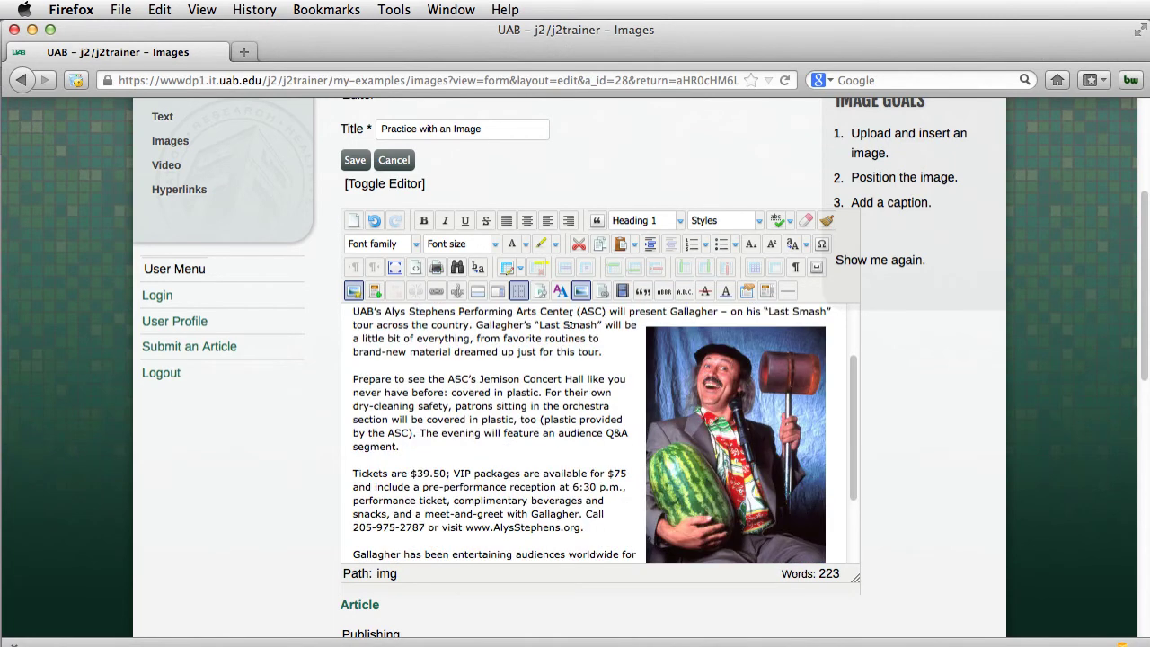
pyautogui.scroll(2, 574, 325)
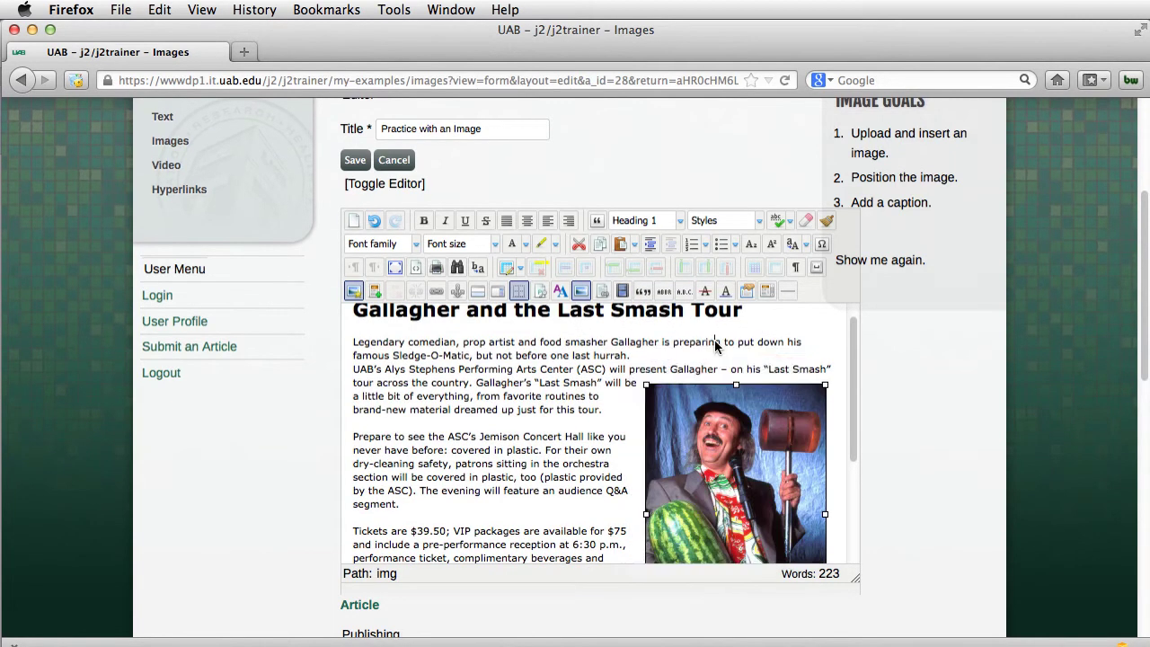
pyautogui.moveTo(735, 405); pyautogui.dragTo(762, 342)
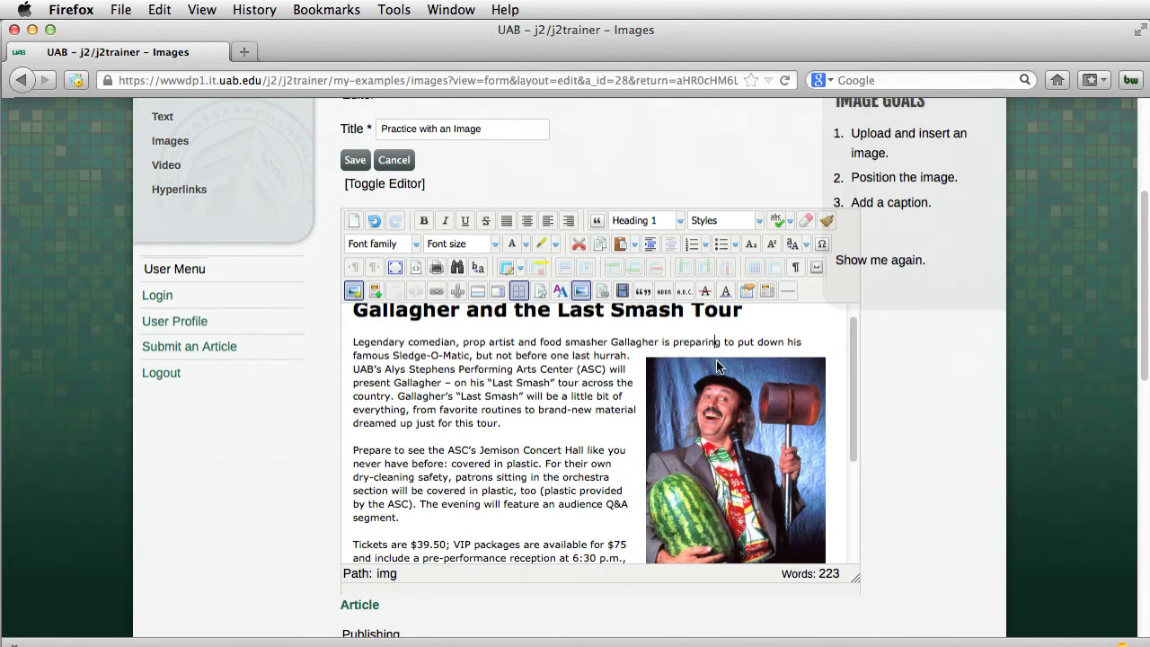
pyautogui.click(780, 499)
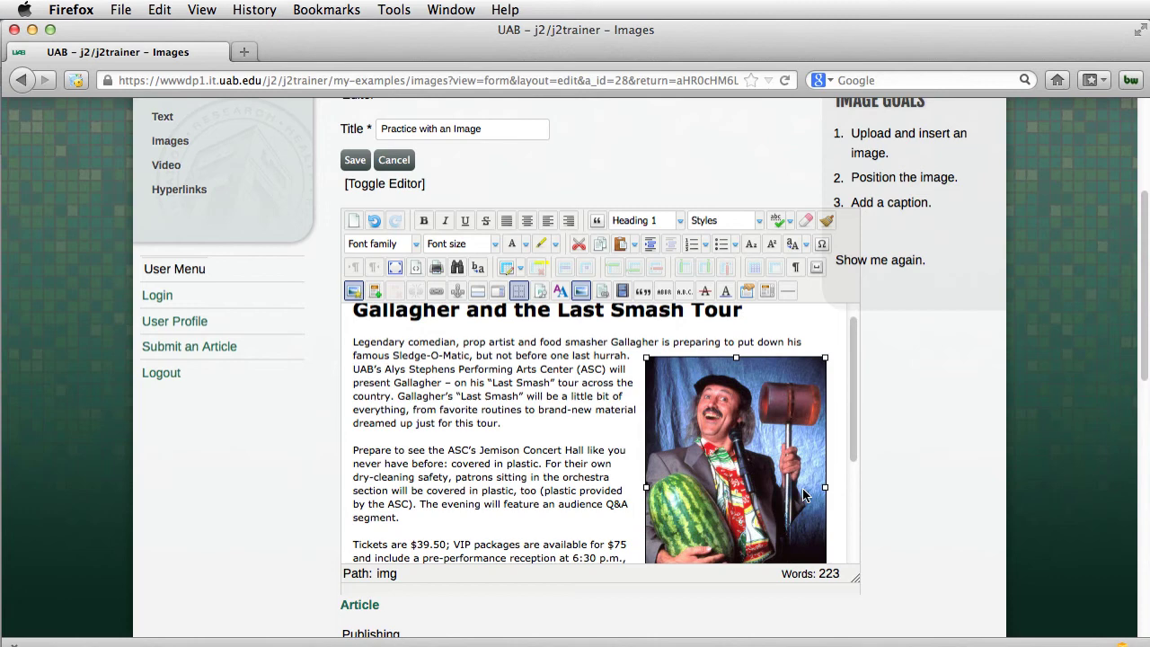
pyautogui.scroll(-2, 804, 494)
pyautogui.scroll(-1, 804, 495)
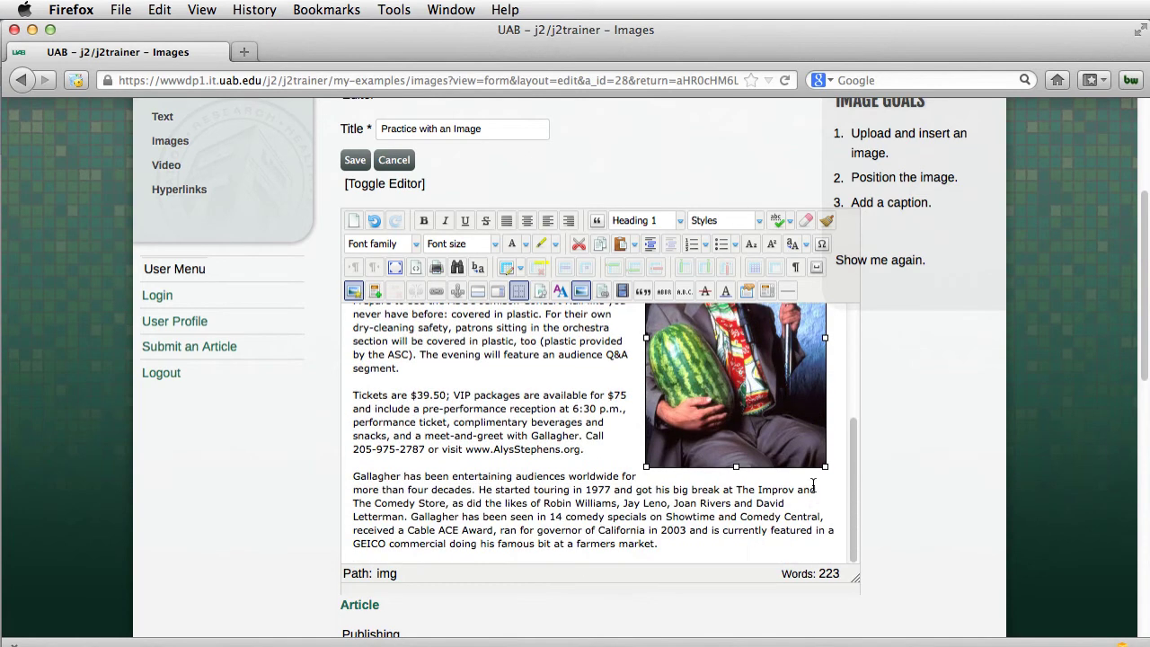
# Step: Add a centred 'Just smashing.' caption with padding top 10 and margin top 10
pyautogui.click(372, 294)
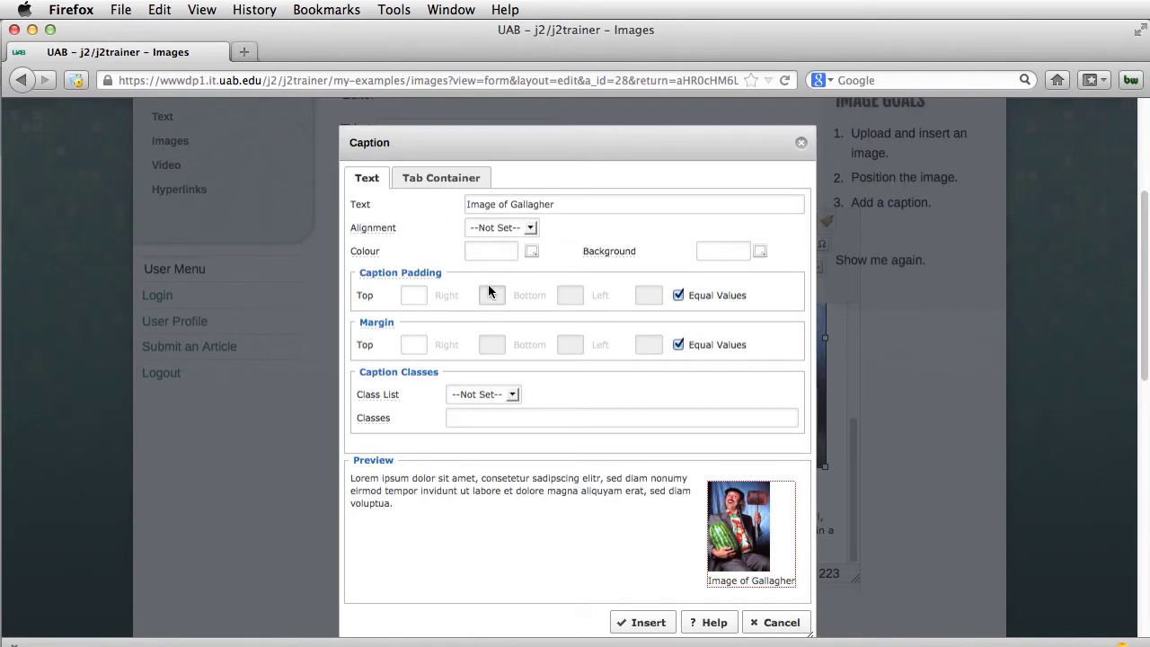
pyautogui.click(573, 201)
pyautogui.tripleClick(569, 204)
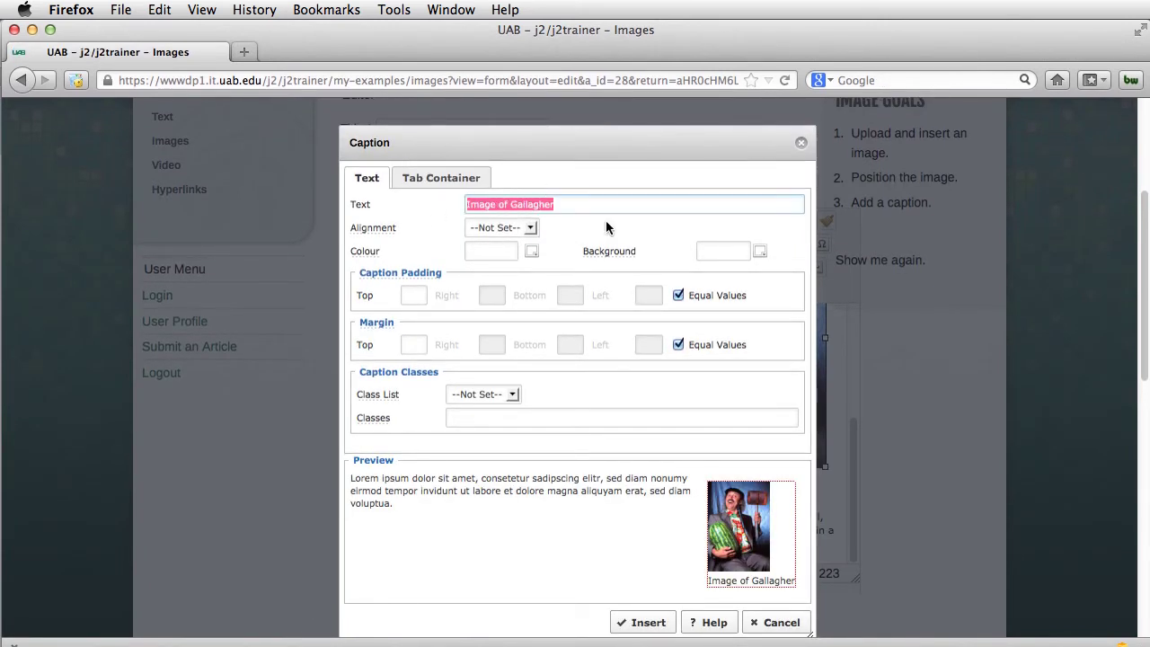
pyautogui.press('BackSpace')
pyautogui.write('Just smashing.')
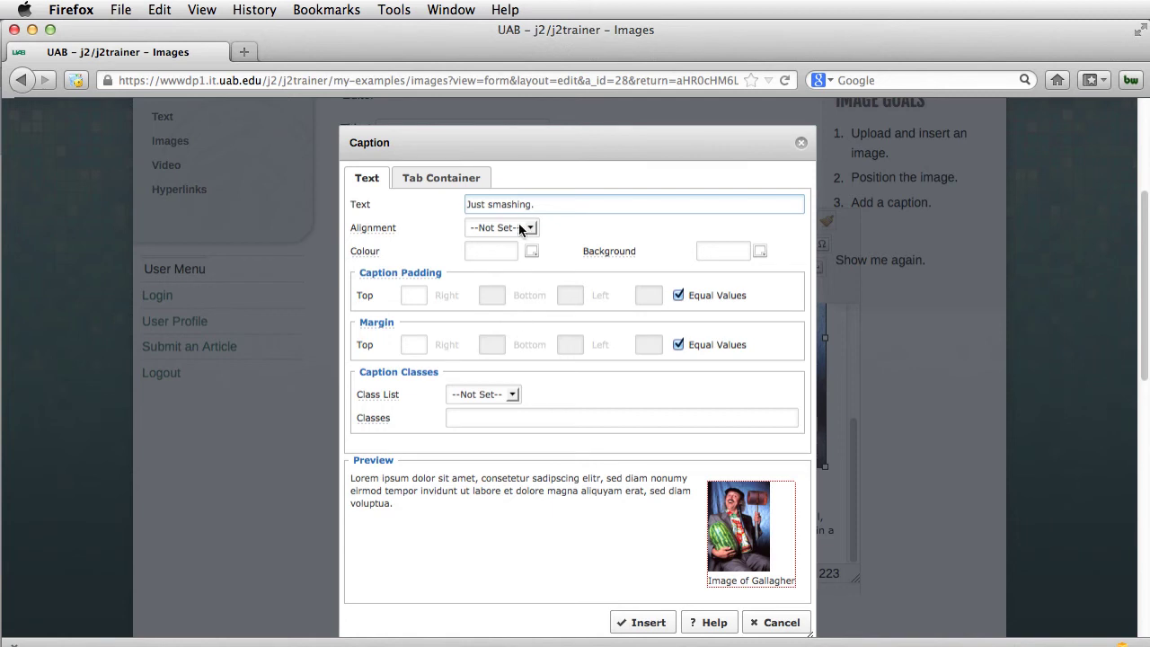
pyautogui.click(520, 231)
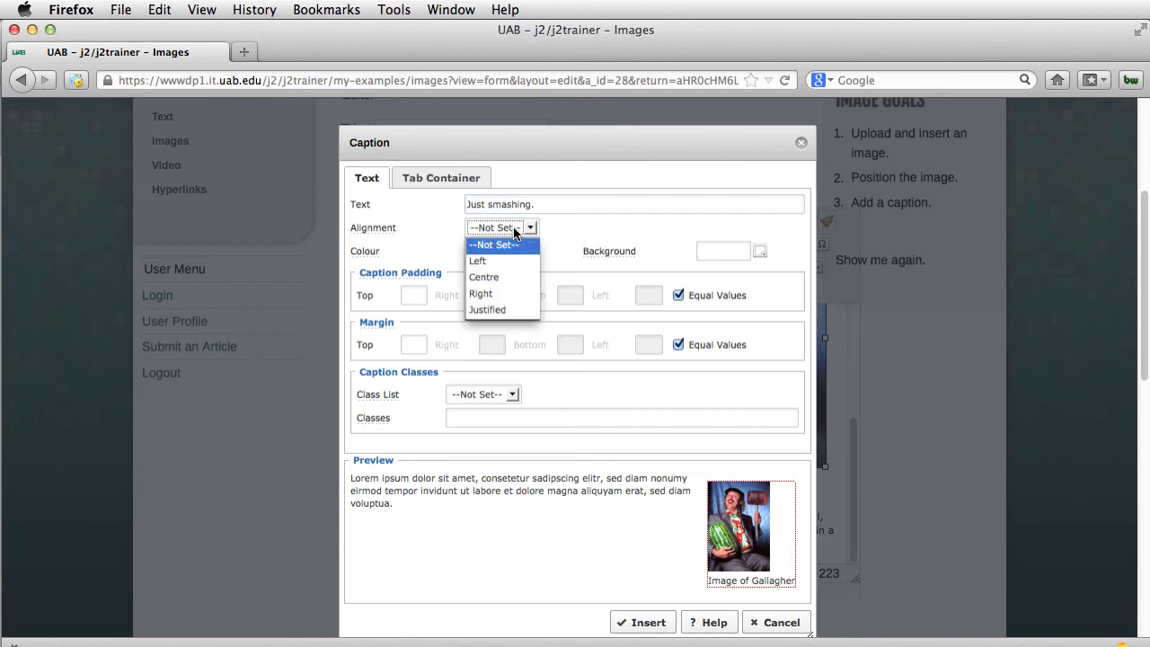
pyautogui.click(496, 279)
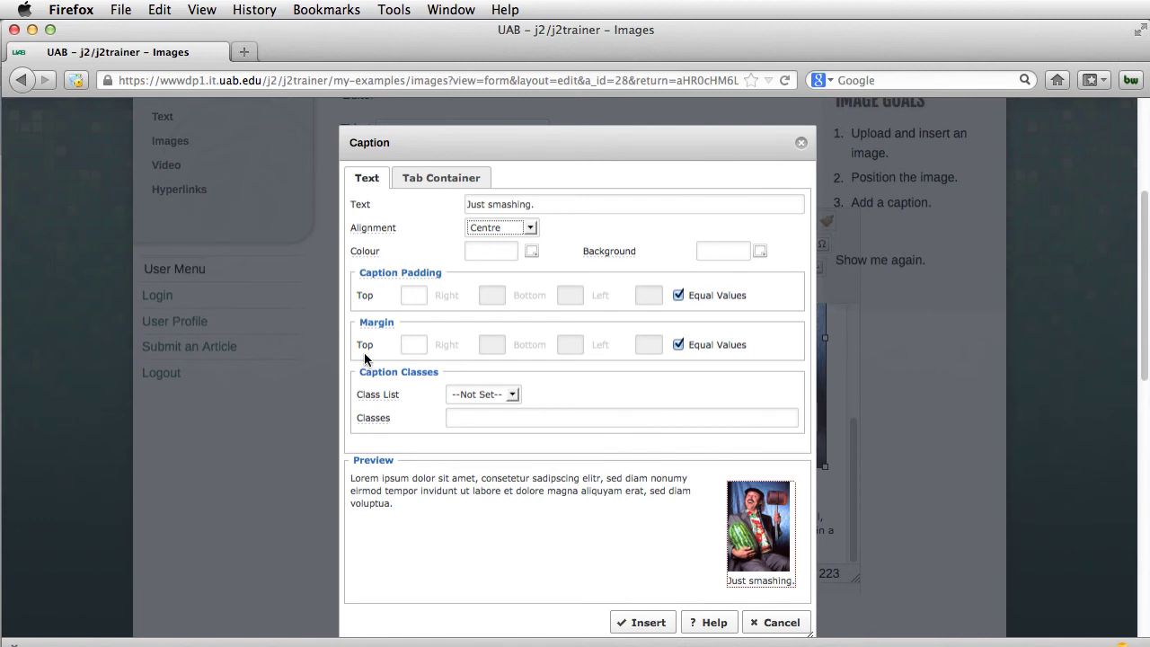
pyautogui.click(412, 294)
pyautogui.write('1')
pyautogui.write('0')
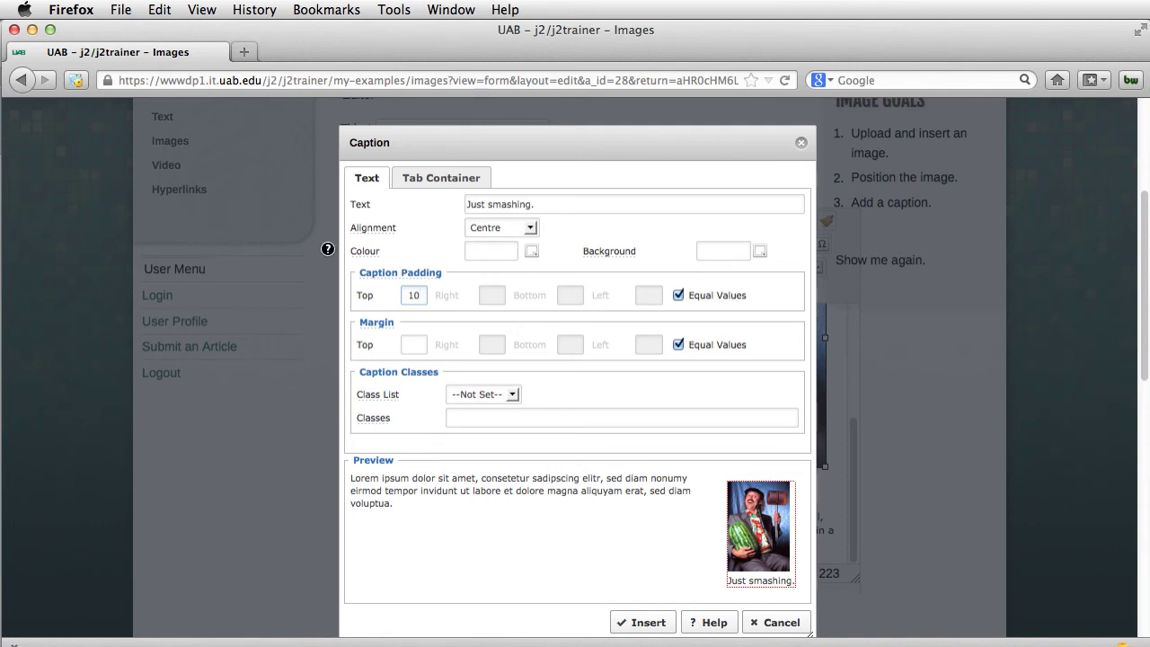
pyautogui.click(420, 345)
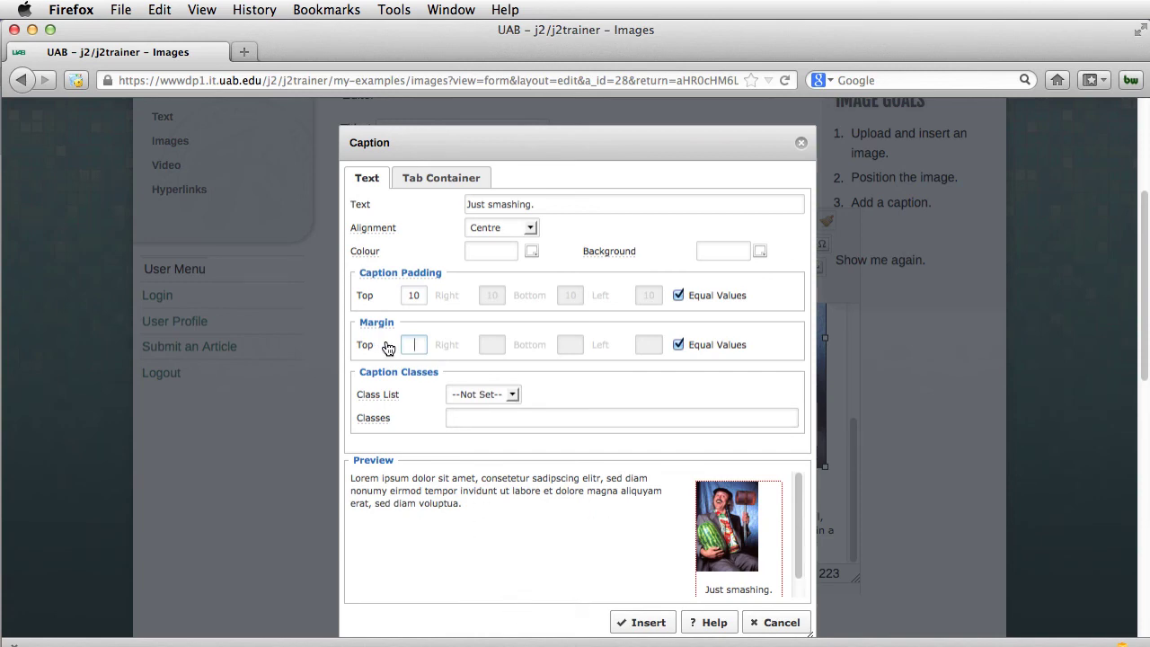
pyautogui.write('10')
pyautogui.click(634, 622)
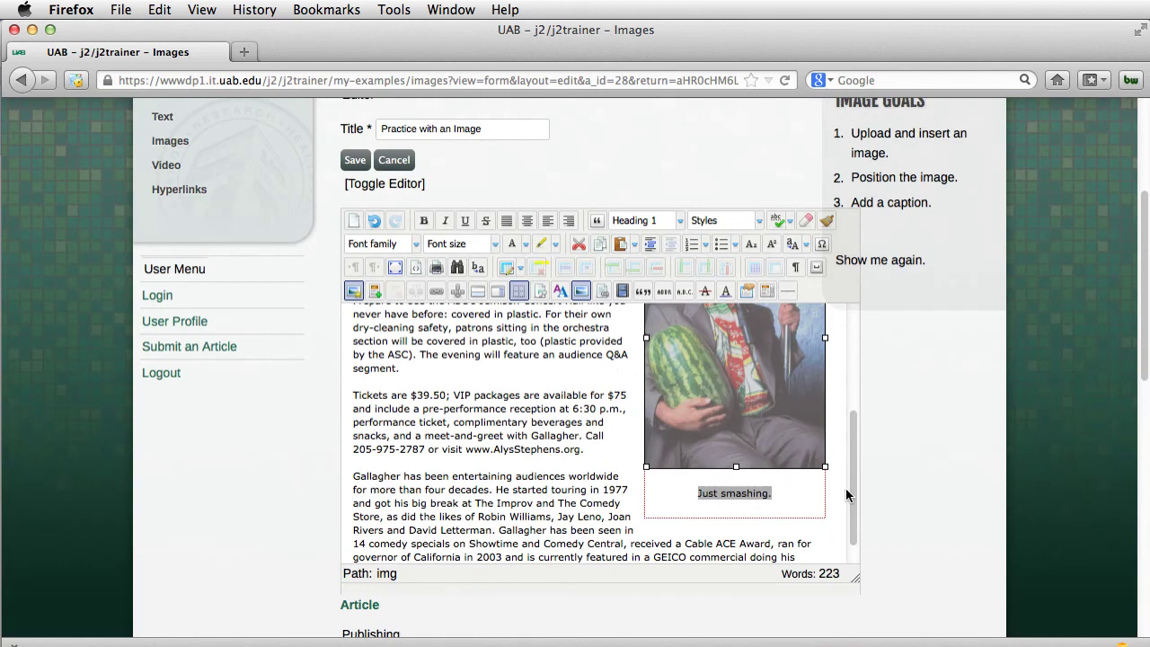
pyautogui.scroll(2, 767, 514)
pyautogui.scroll(5, 767, 514)
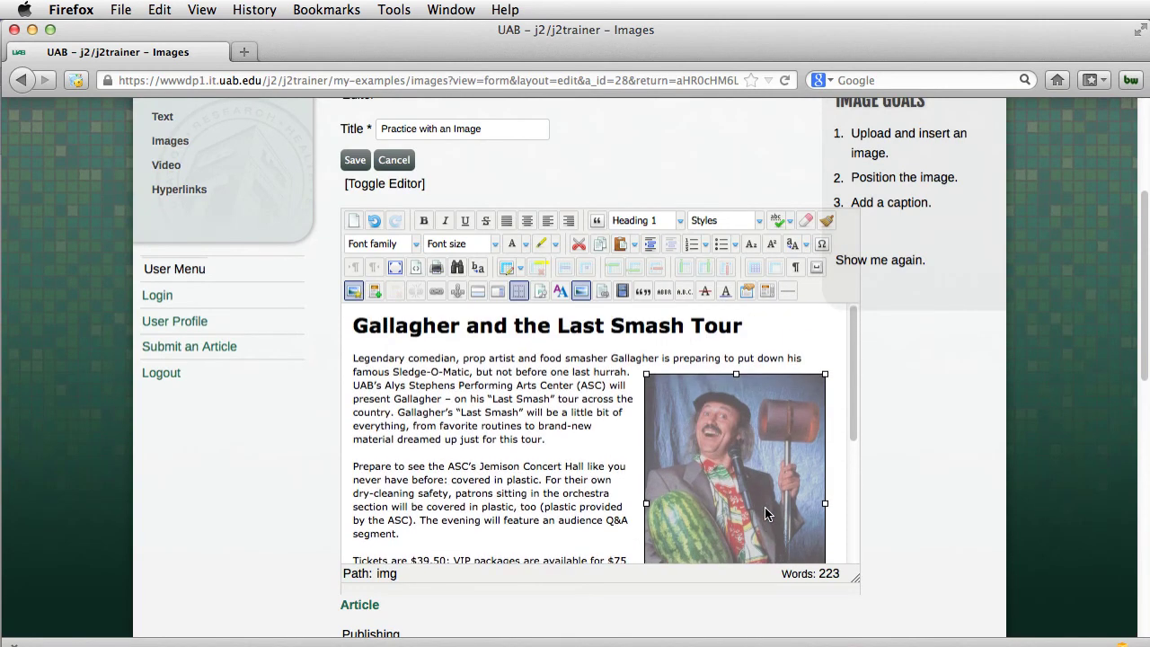
pyautogui.scroll(-5, 766, 514)
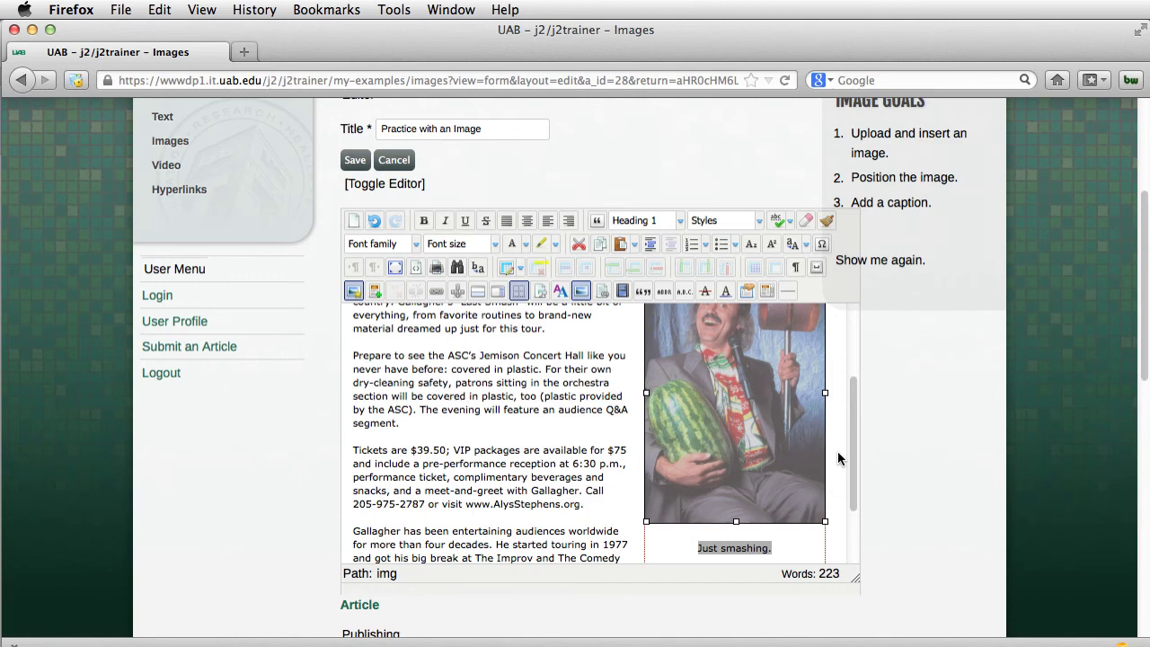
pyautogui.scroll(3, 834, 457)
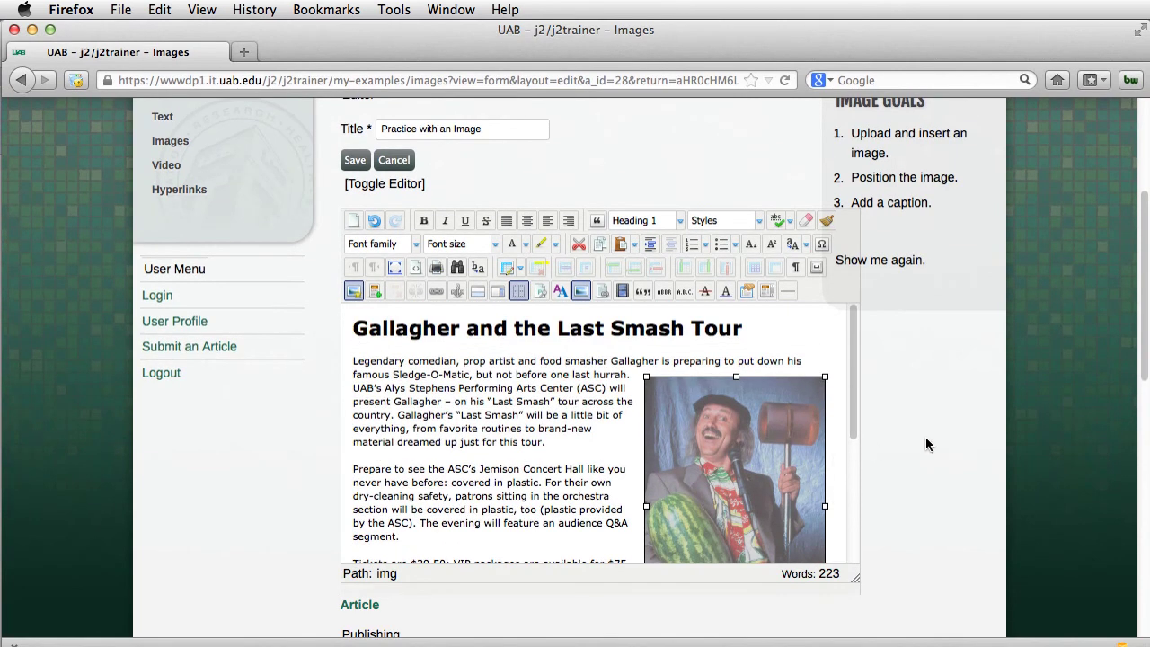
pyautogui.scroll(1, 944, 443)
# Step: Save the article and check the 'Just smashing.' caption under the right-aligned Gallagher photo
pyautogui.click(355, 180)
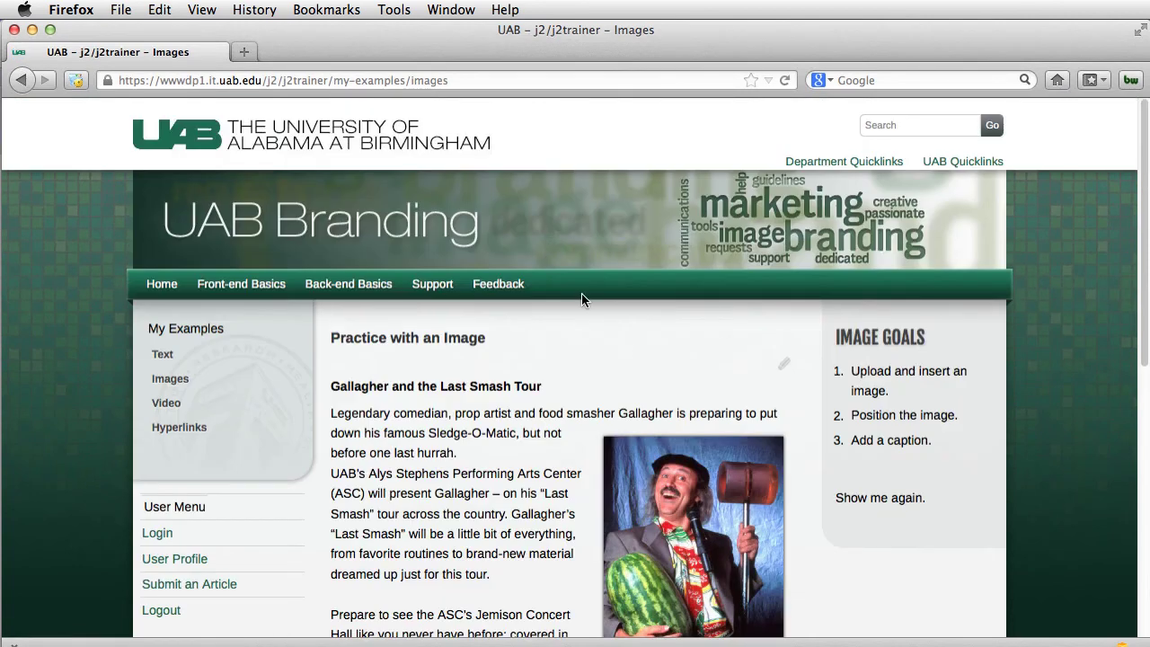
pyautogui.scroll(-2, 726, 614)
pyautogui.scroll(-1, 710, 593)
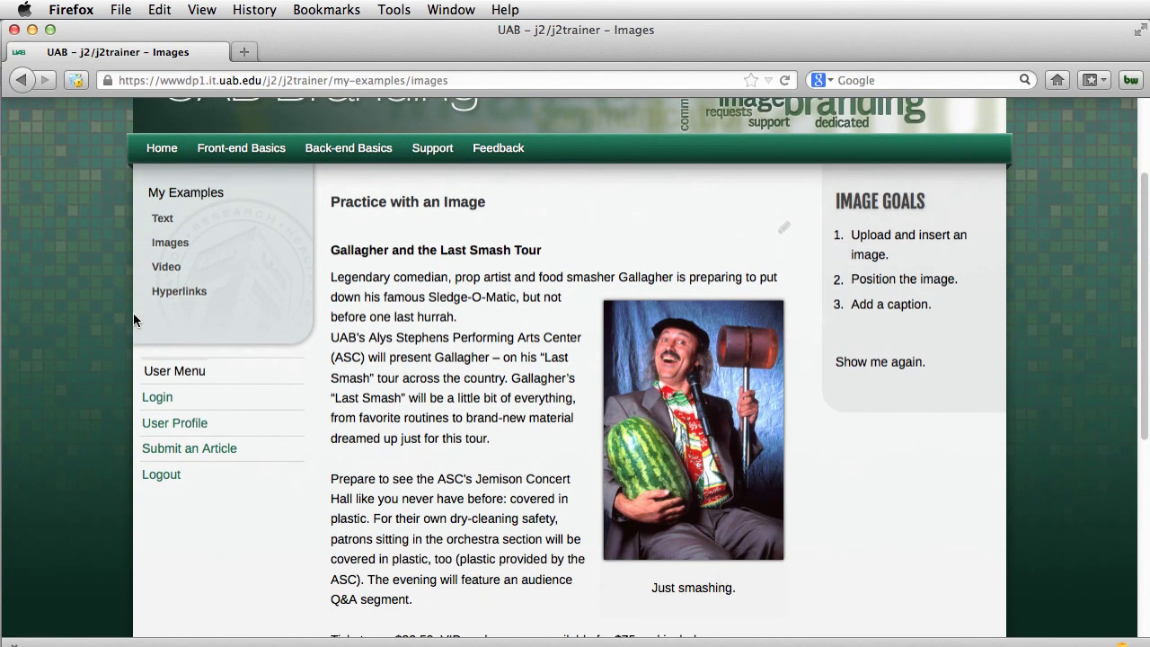